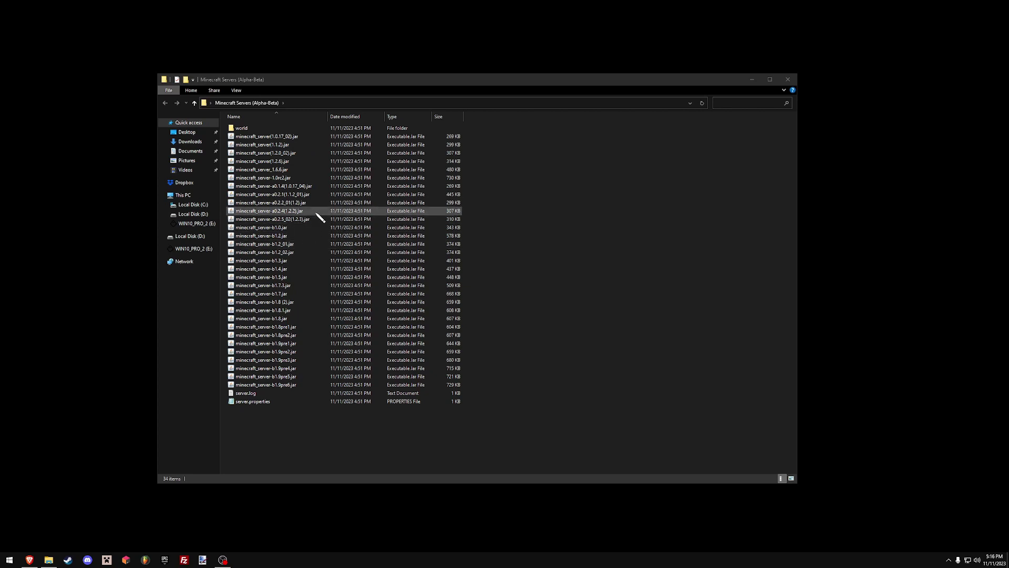
# Close the running Minecraft server and delete its generated world folder, server.log and server.properties from the desktop, including their stray shortcuts
pyautogui.click(753, 80)
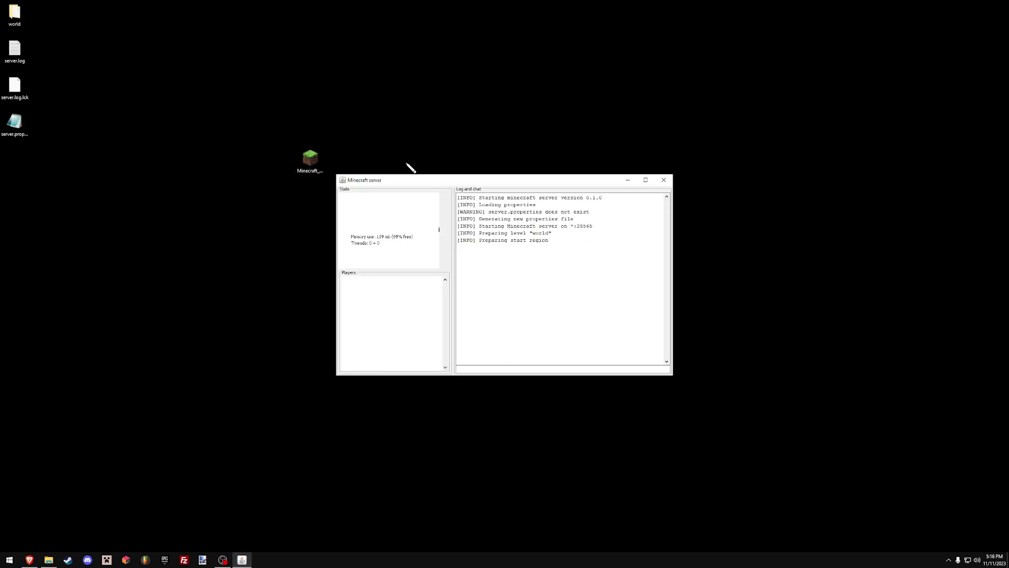
pyautogui.click(664, 180)
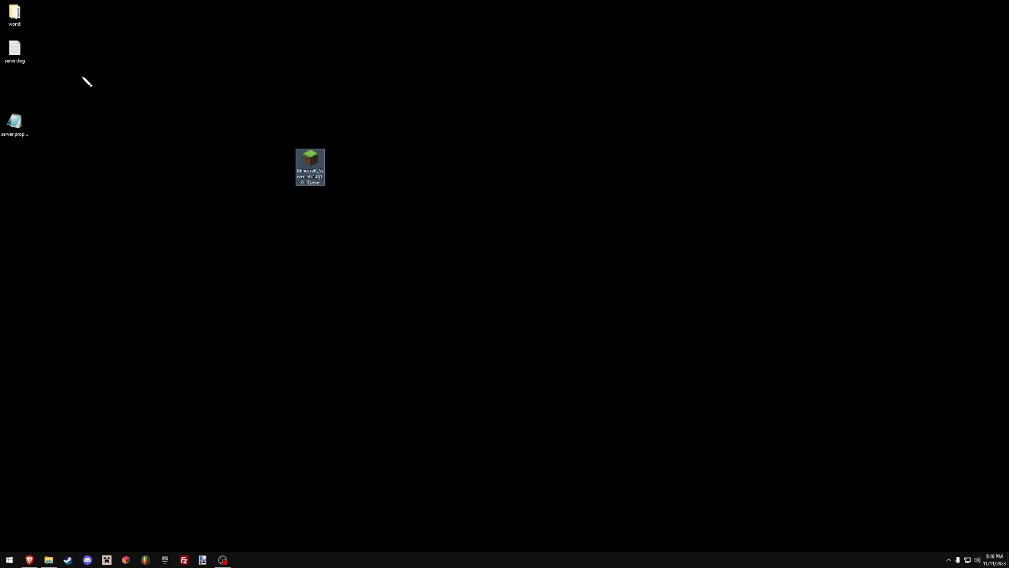
pyautogui.moveTo(33, 147); pyautogui.dragTo(11, 8)
pyautogui.rightClick(15, 8)
pyautogui.click(52, 113)
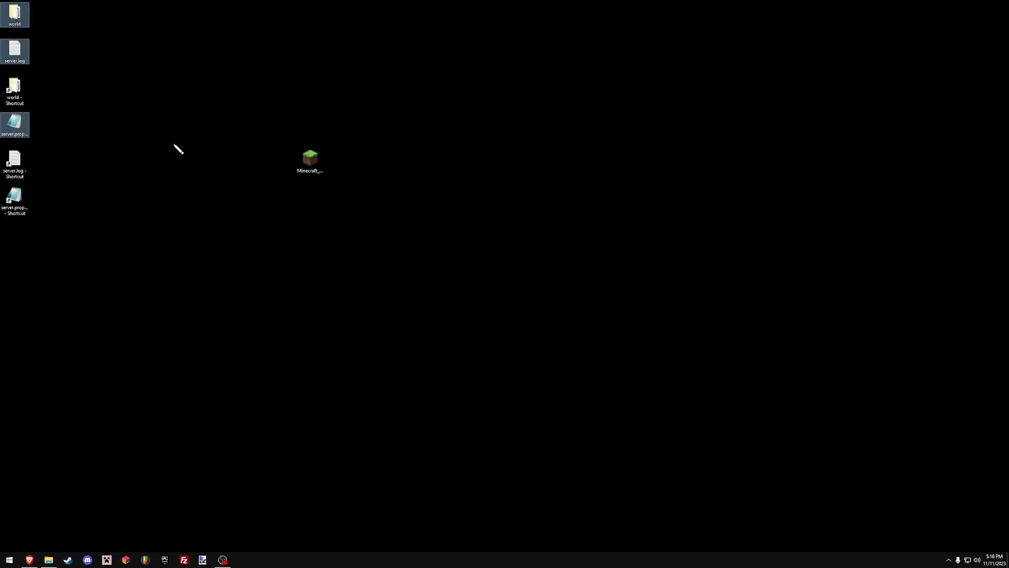
pyautogui.moveTo(50, 252); pyautogui.dragTo(13, 7)
pyautogui.rightClick(14, 15)
pyautogui.click(41, 128)
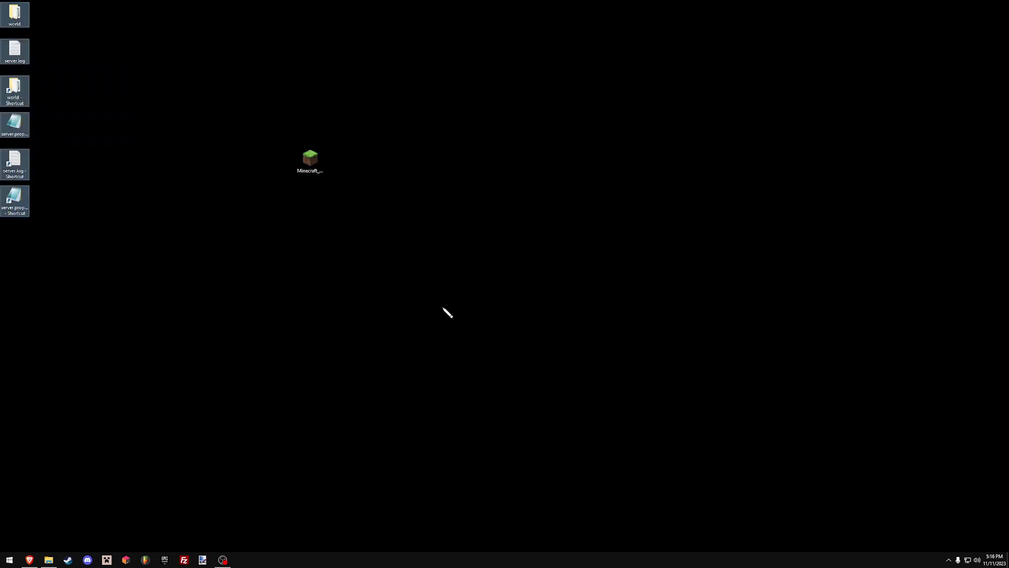
# Create a new folder on the desktop and name it "server"
pyautogui.rightClick(472, 254)
pyautogui.moveTo(499, 331)
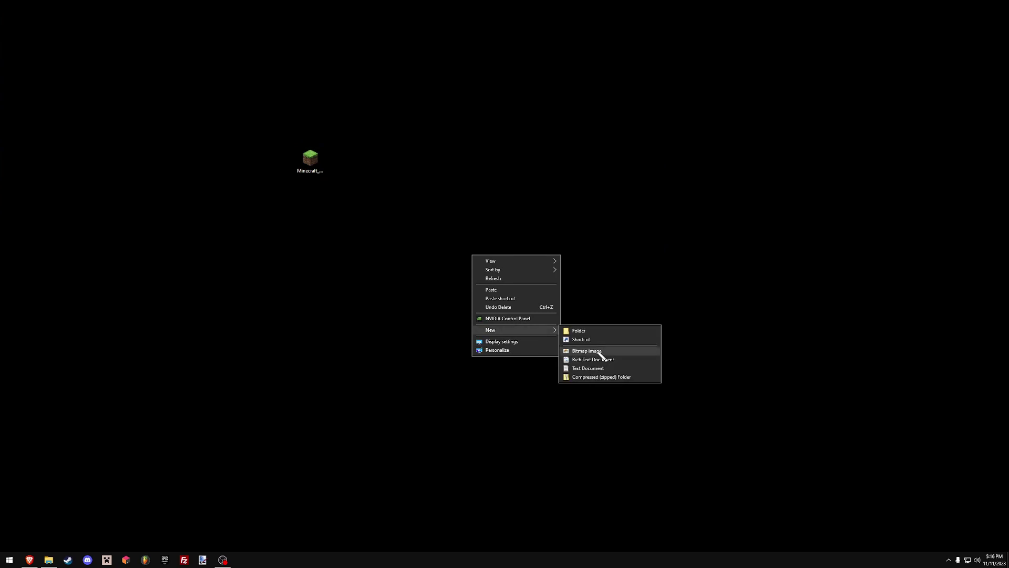
pyautogui.click(581, 331)
pyautogui.press('Return')
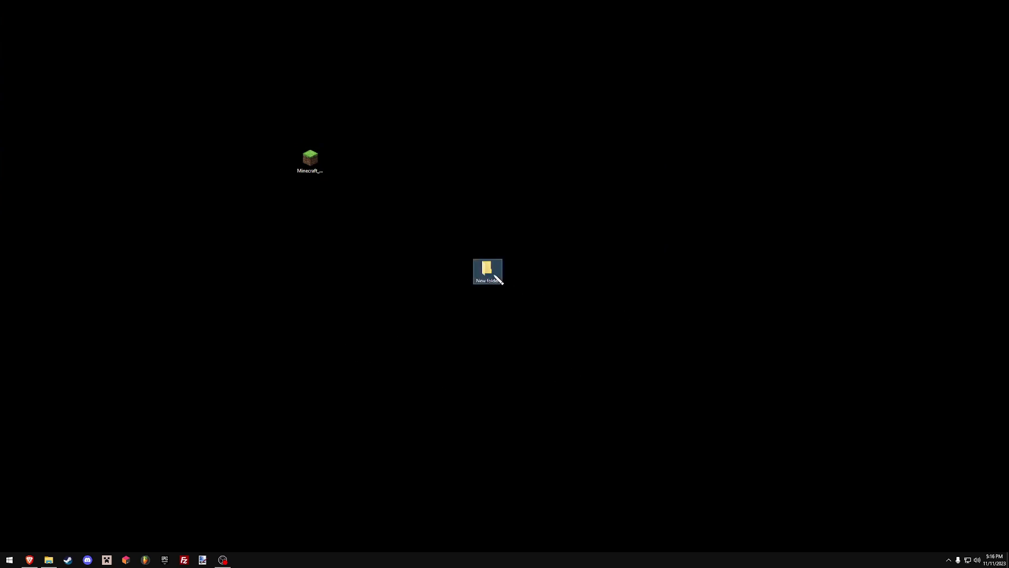
pyautogui.rightClick(500, 280)
pyautogui.click(531, 427)
pyautogui.write('sef')
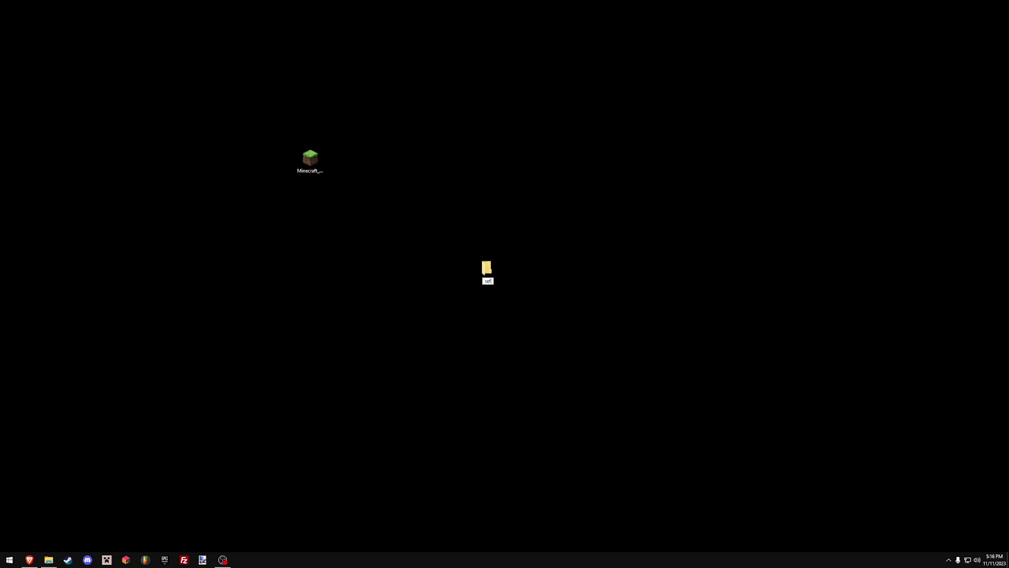
pyautogui.write('rver')
pyautogui.press('Return')
# Move the Minecraft server executable into the server folder, open that folder and place its window beside the desktop icon
pyautogui.moveTo(310, 157); pyautogui.dragTo(486, 273)
pyautogui.doubleClick(402, 199)
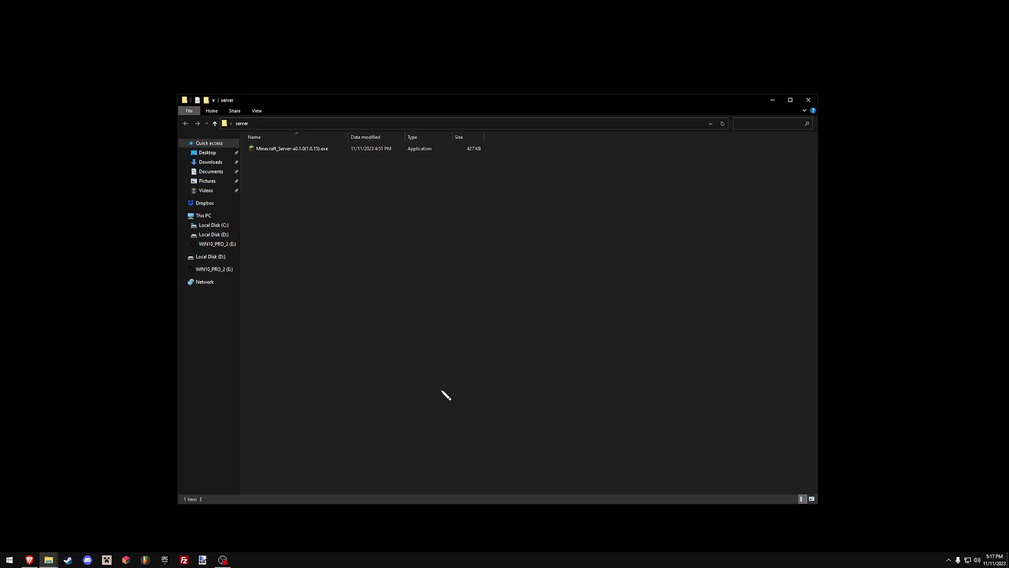
pyautogui.moveTo(377, 104); pyautogui.dragTo(727, 112)
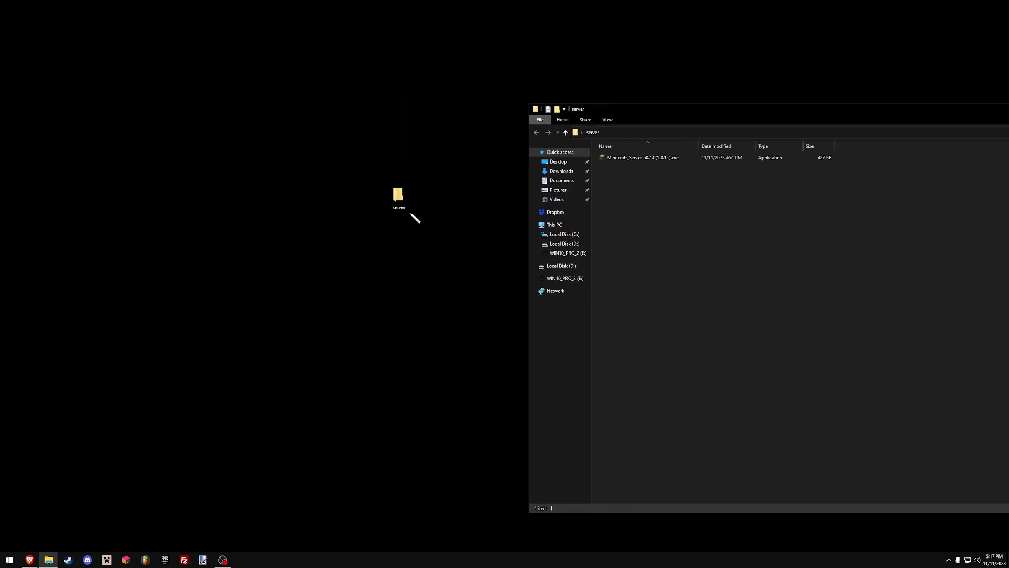
pyautogui.moveTo(657, 114); pyautogui.dragTo(459, 98)
# Create a subfolder named "ViaProxy" inside the server folder
pyautogui.rightClick(479, 238)
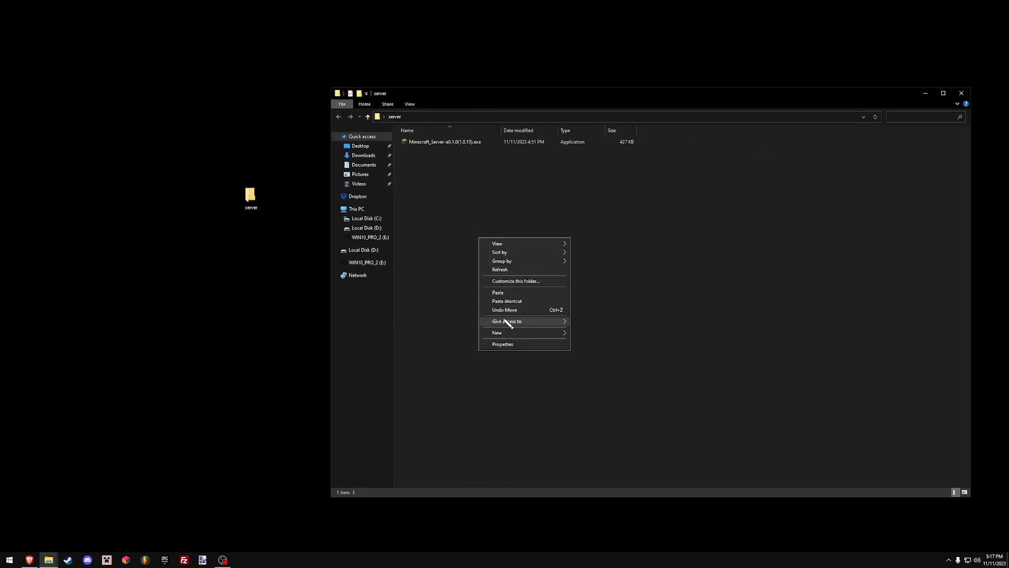
pyautogui.moveTo(500, 333)
pyautogui.click(608, 333)
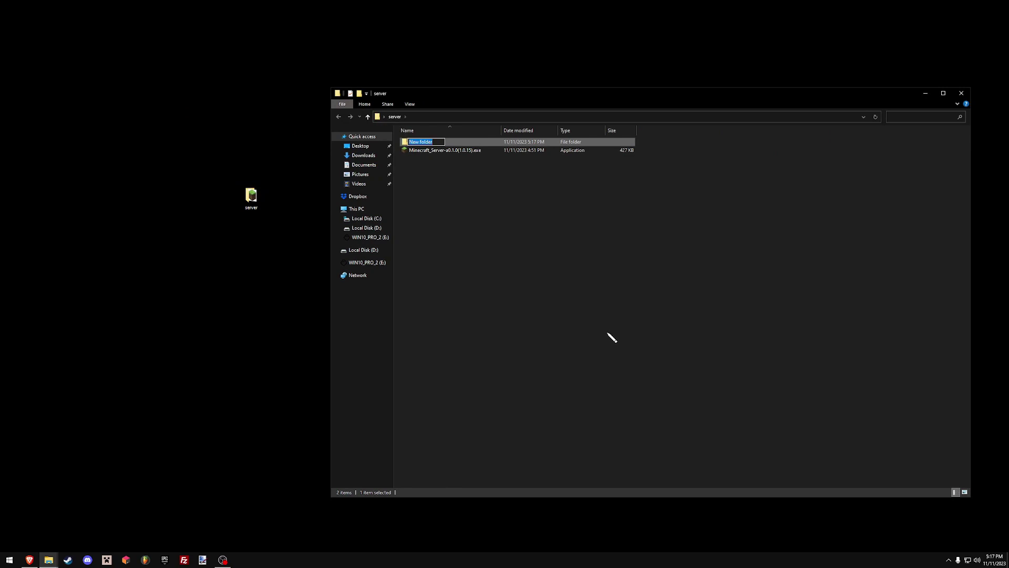
pyautogui.write('W')
pyautogui.click(25, 452)
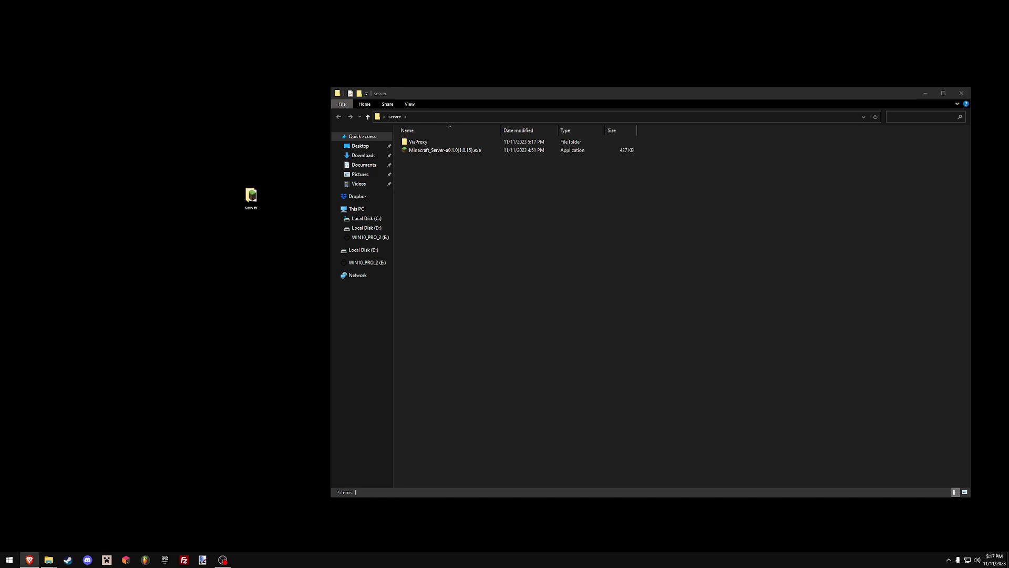
# Switch to the Brave browser and open the ViaProxy-3.0.22 release page from the ViaProxy GitHub repository
pyautogui.click(29, 559)
pyautogui.scroll(6, 756, 423)
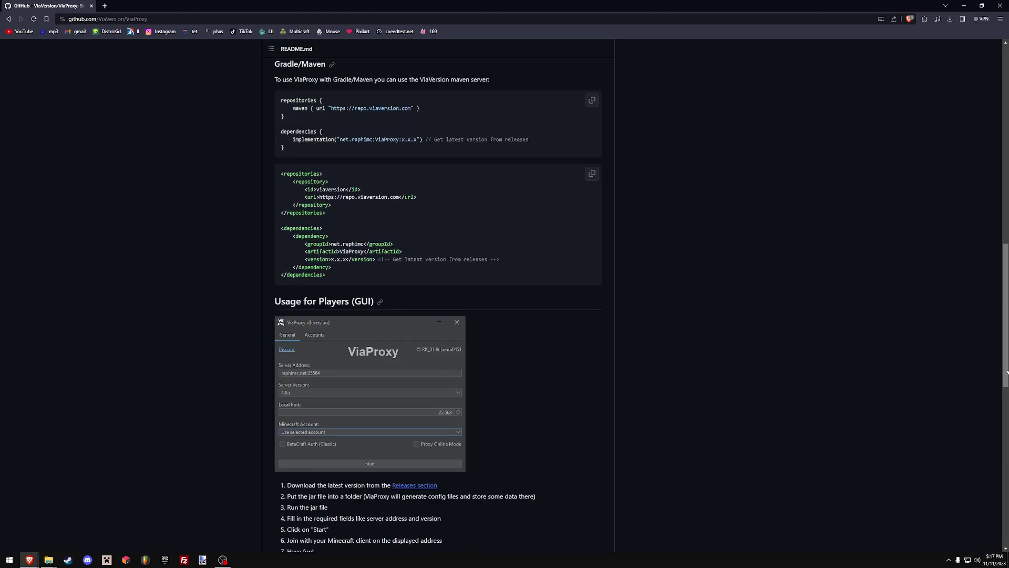
pyautogui.moveTo(1006, 370); pyautogui.dragTo(1005, 242)
pyautogui.scroll(5, 405, 235)
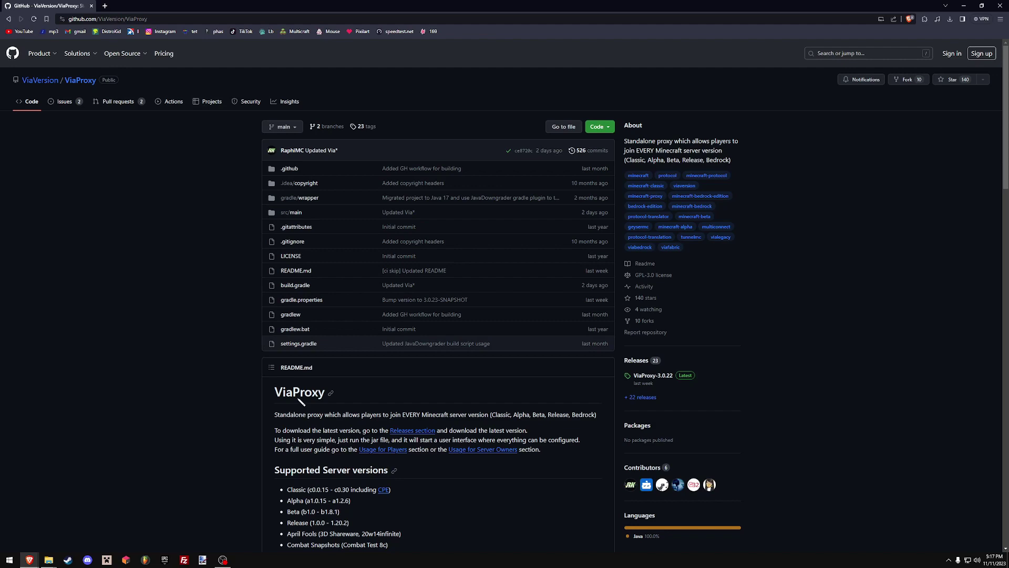
pyautogui.scroll(-3, 305, 397)
pyautogui.scroll(3, 431, 397)
pyautogui.scroll(-2, 694, 326)
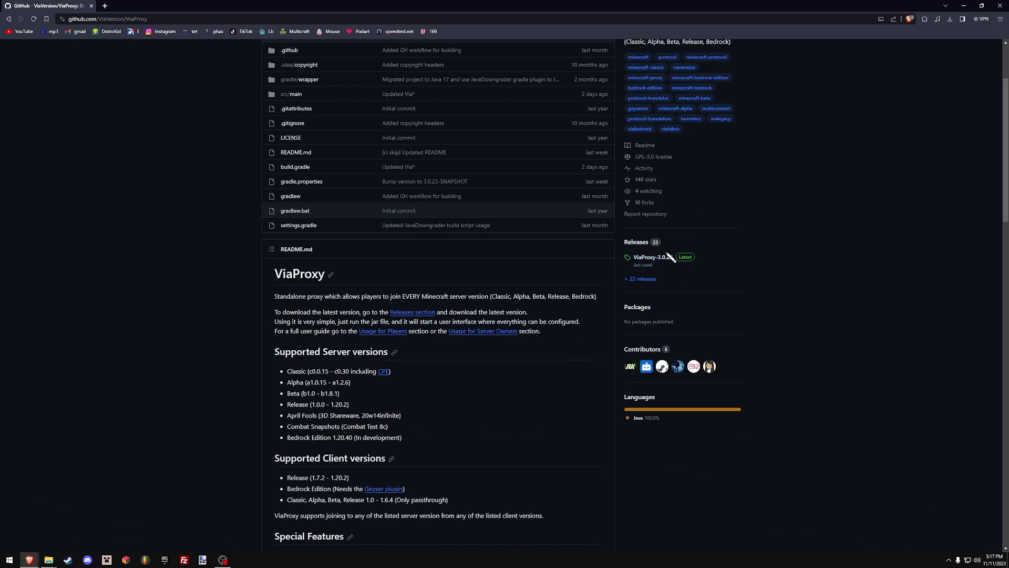
pyautogui.click(663, 261)
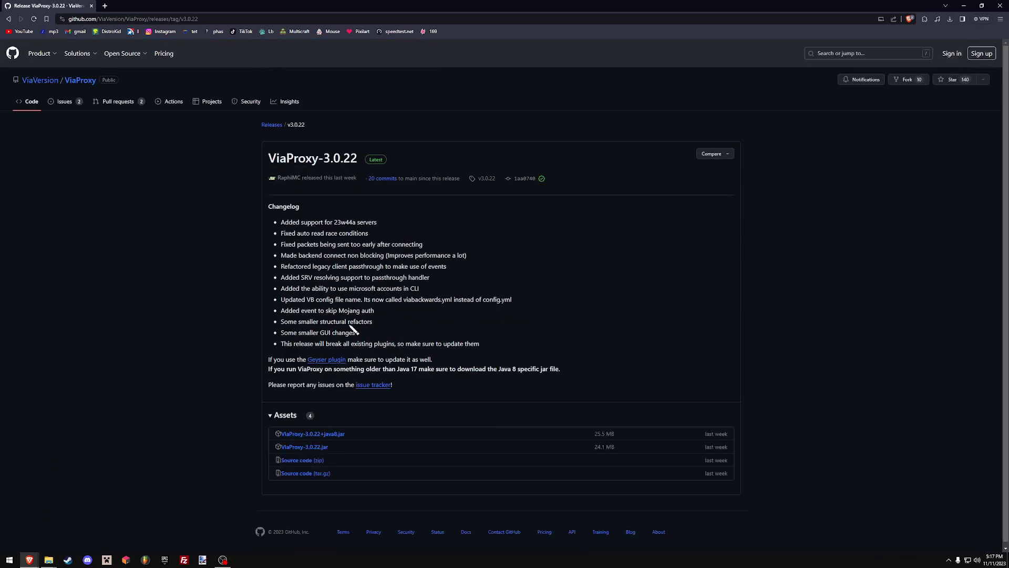
# Check the installed Java version in About Java and close its window
pyautogui.click(6, 561)
pyautogui.write('java')
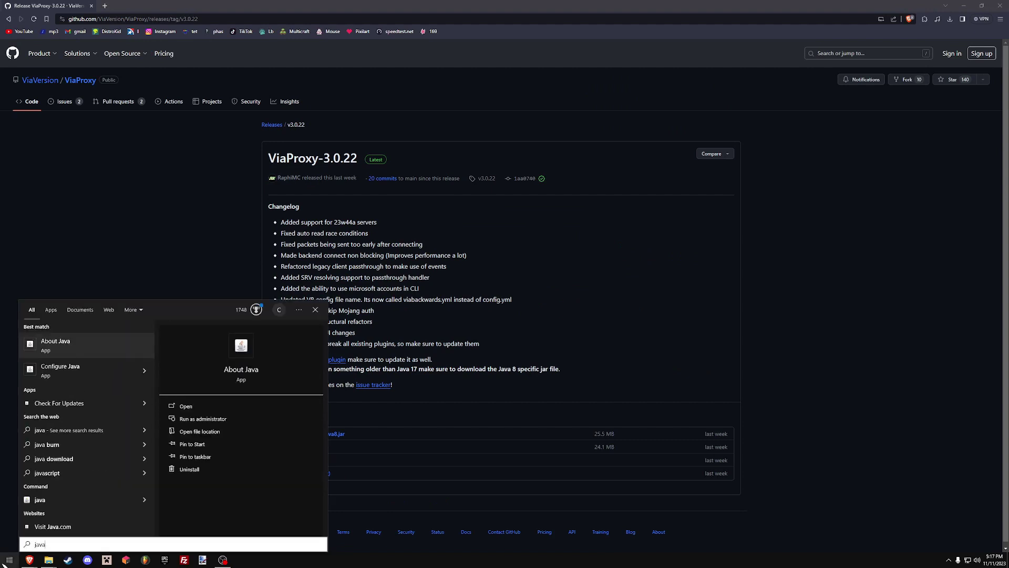
pyautogui.press('Return')
pyautogui.moveTo(509, 225); pyautogui.dragTo(576, 226)
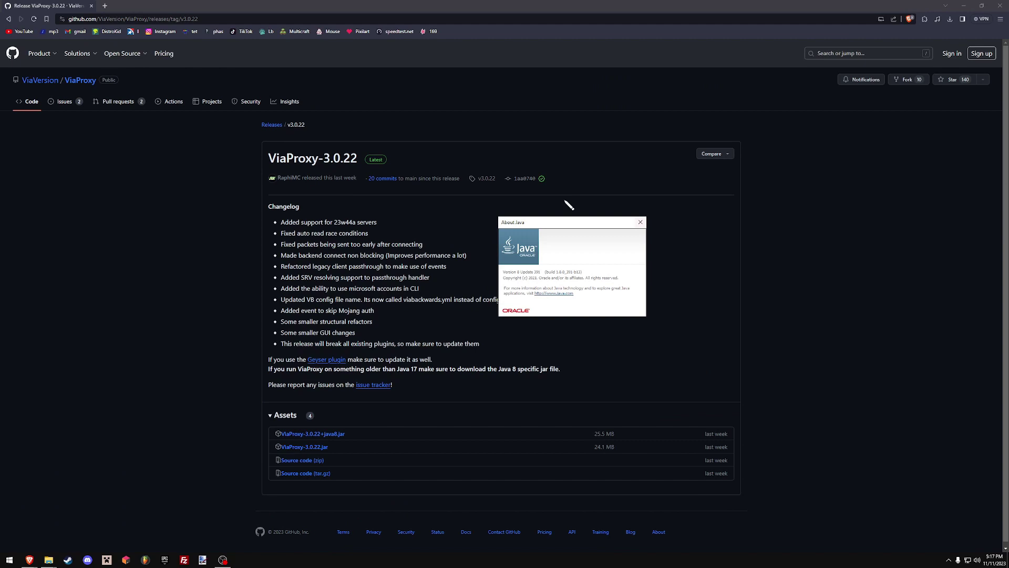
pyautogui.click(640, 222)
# Download ViaProxy-3.0.22+java8.jar to the desktop and close the browser
pyautogui.click(316, 434)
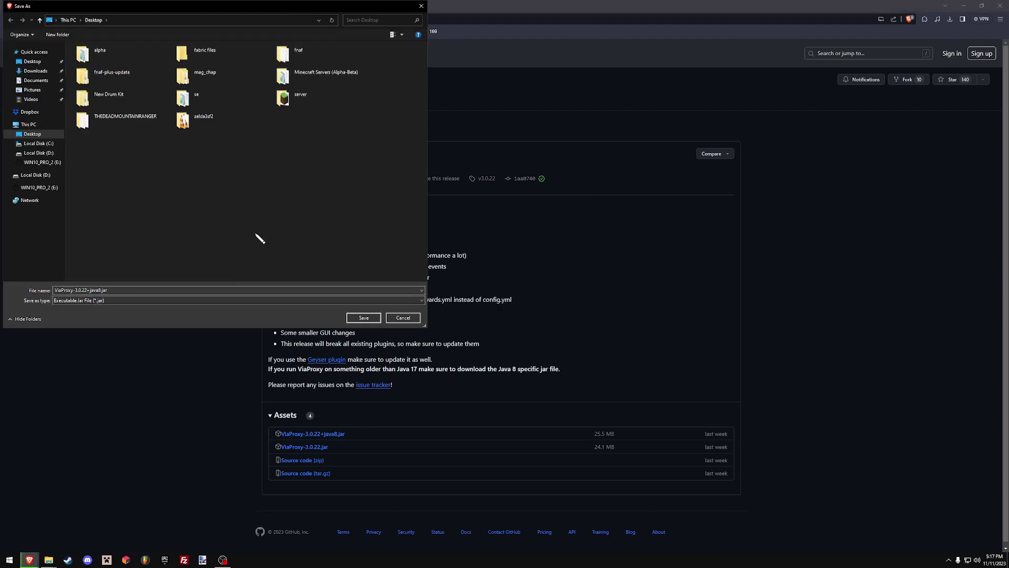
pyautogui.click(363, 318)
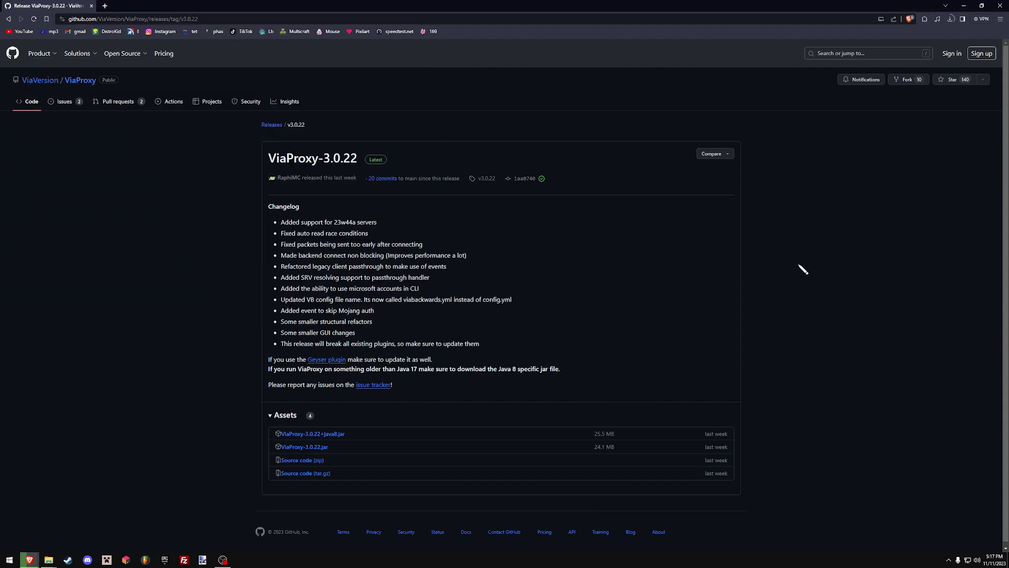
pyautogui.click(950, 20)
pyautogui.click(777, 183)
pyautogui.click(999, 6)
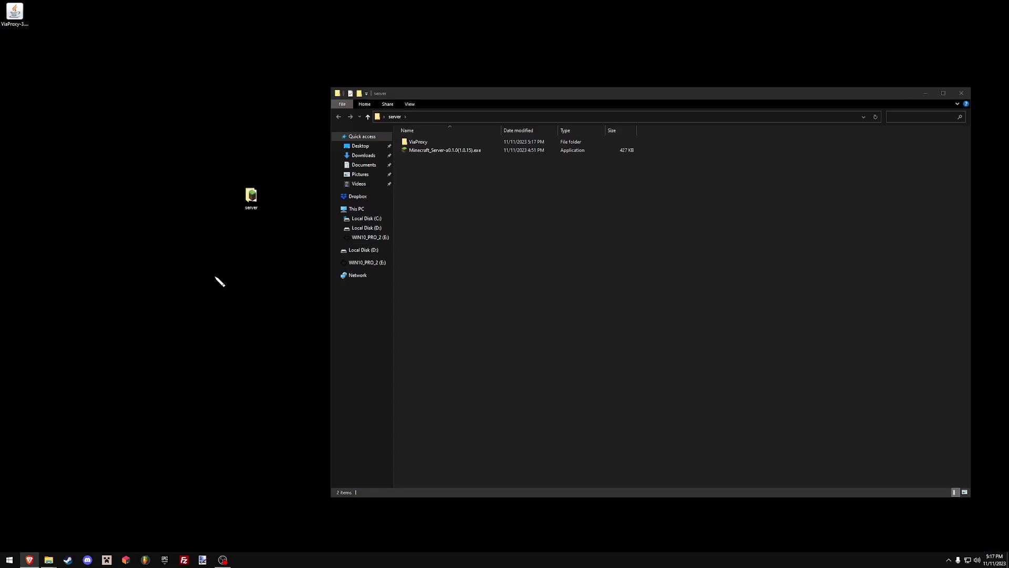
# Move the downloaded ViaProxy jar from the desktop into the ViaProxy folder inside the server folder
pyautogui.moveTo(18, 14); pyautogui.dragTo(526, 210)
pyautogui.doubleClick(451, 142)
pyautogui.click(583, 277)
pyautogui.click(199, 329)
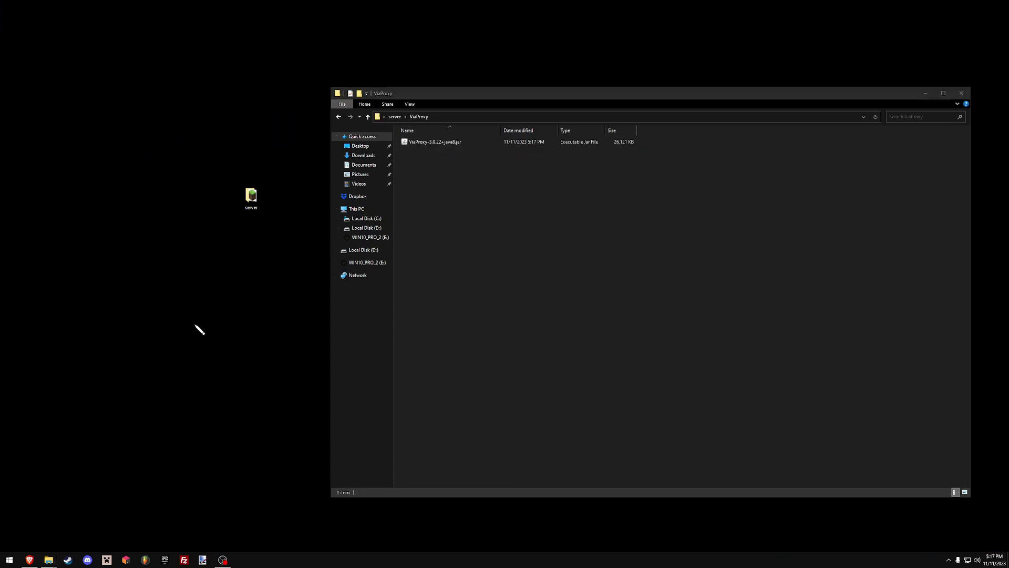
# Return to the server folder, run Minecraft_Server-a0.1.0(1.0.15).exe, and look over the files it generates and its console
pyautogui.click(394, 116)
pyautogui.click(462, 390)
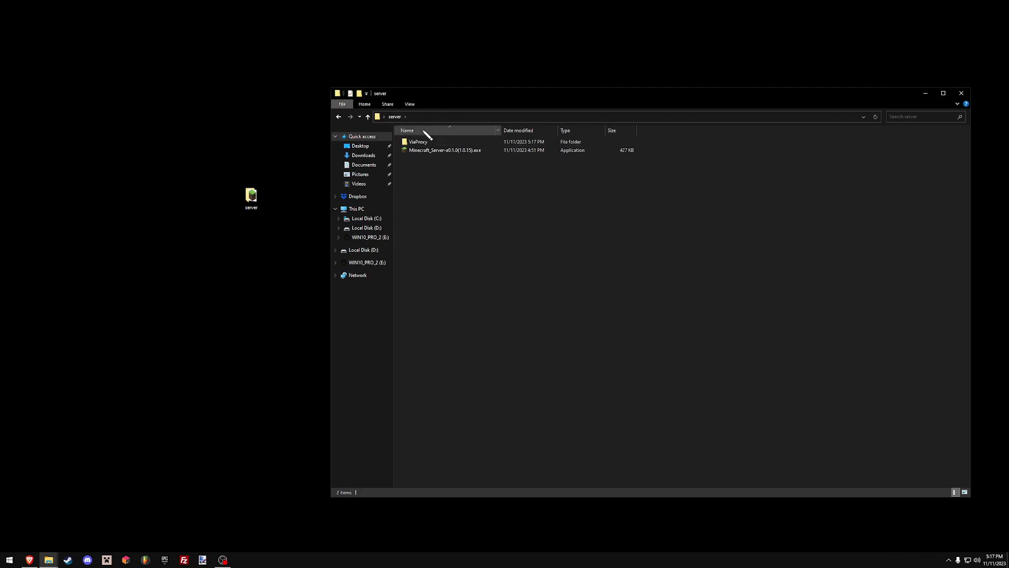
pyautogui.doubleClick(425, 142)
pyautogui.click(396, 117)
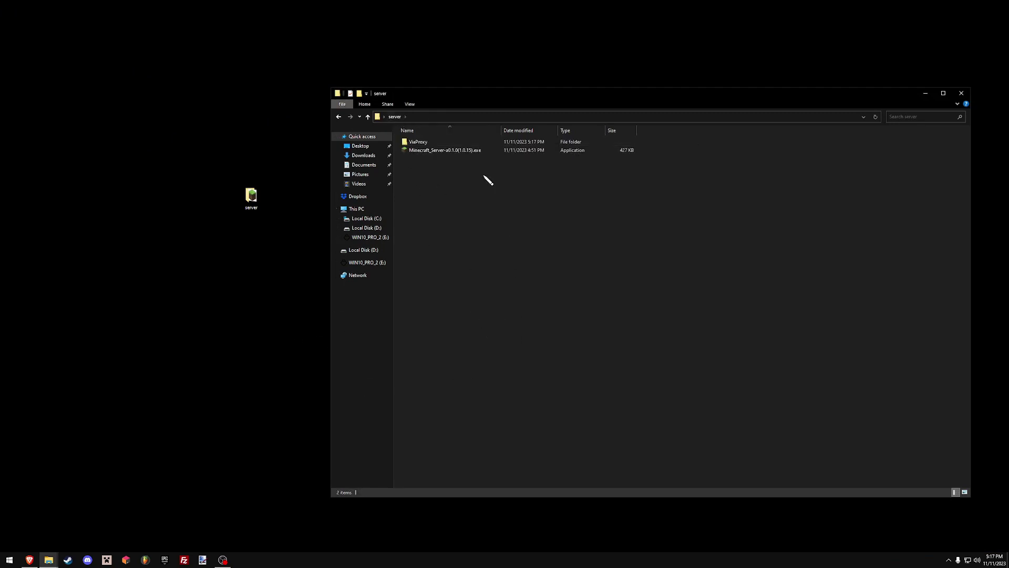
pyautogui.doubleClick(475, 157)
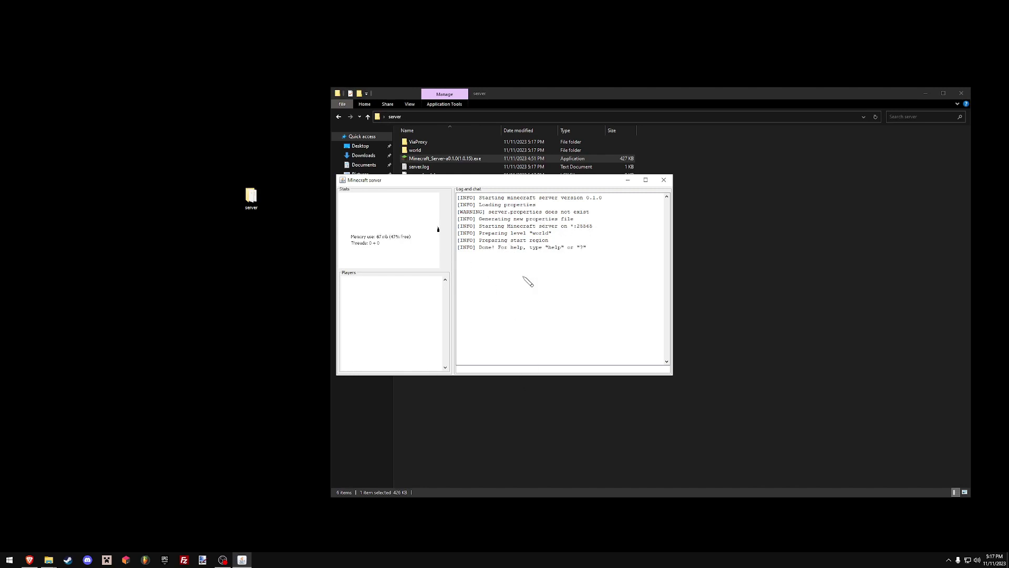
pyautogui.click(628, 179)
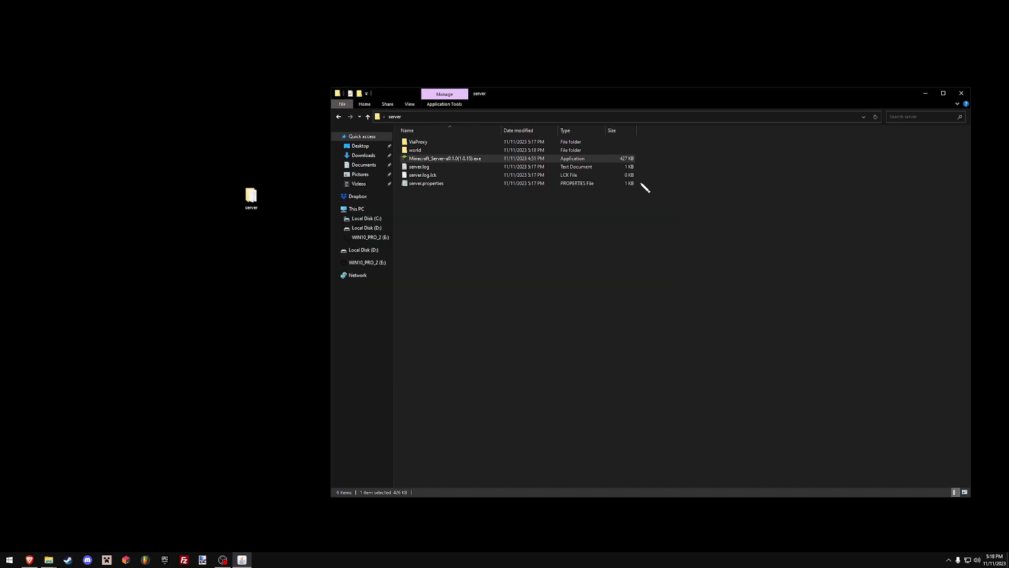
pyautogui.click(409, 201)
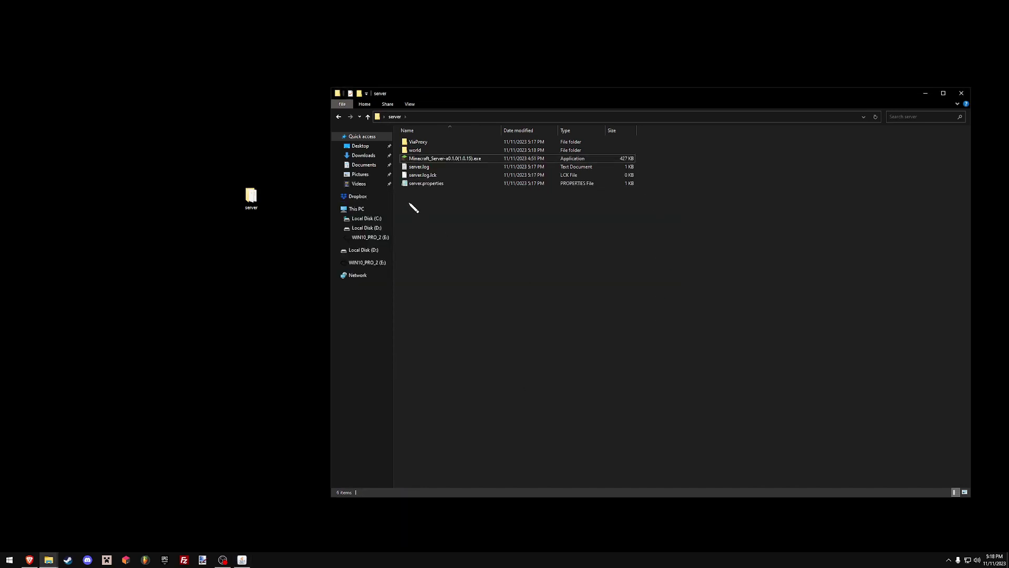
pyautogui.click(242, 560)
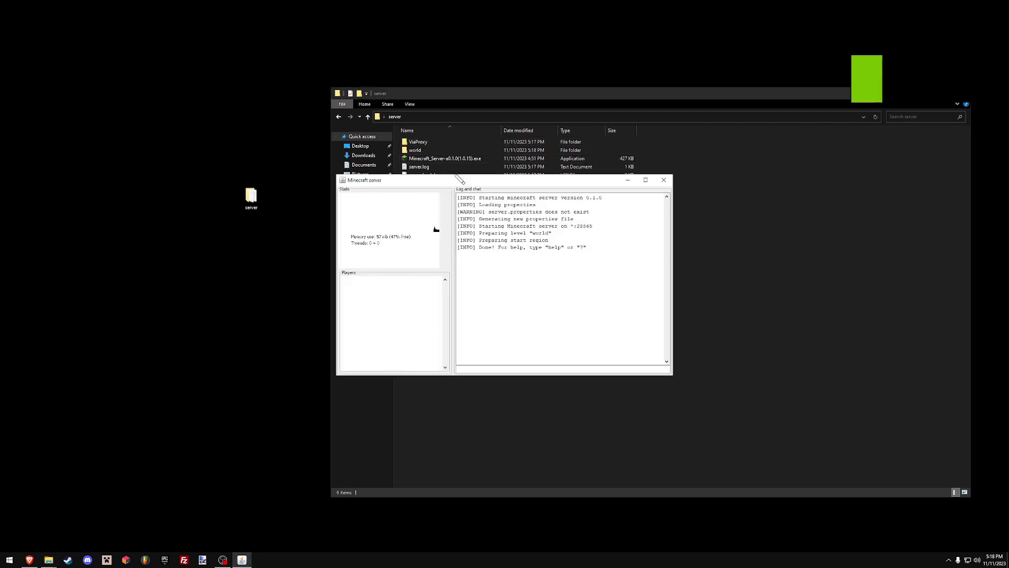
# Open the ViaProxy folder and launch ViaProxy-3.0.22+java8.jar
pyautogui.click(787, 252)
pyautogui.doubleClick(452, 146)
pyautogui.doubleClick(444, 141)
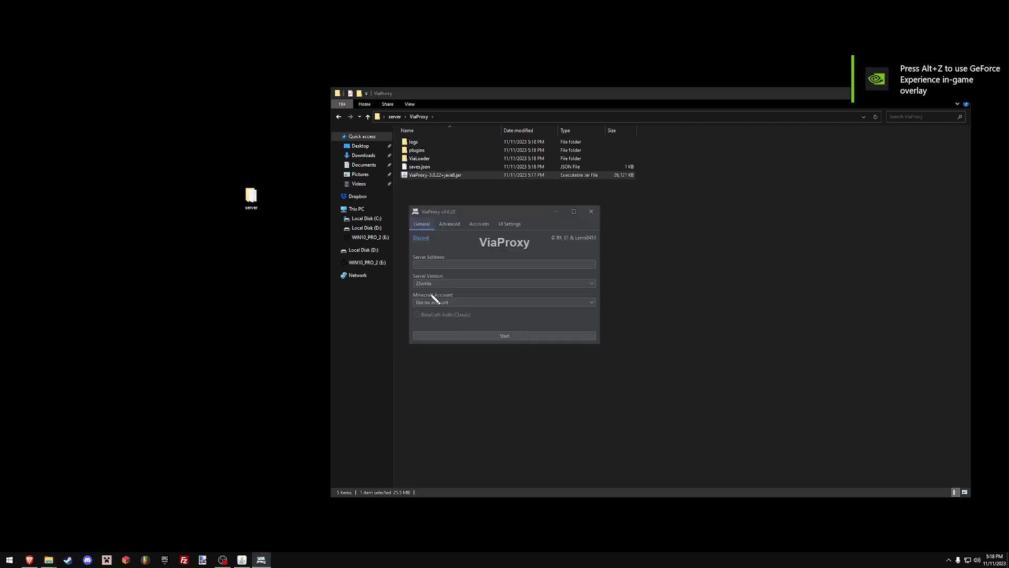
# Set the ViaProxy server version to a1.0.15 and the server address to 127.0.0.1
pyautogui.click(433, 290)
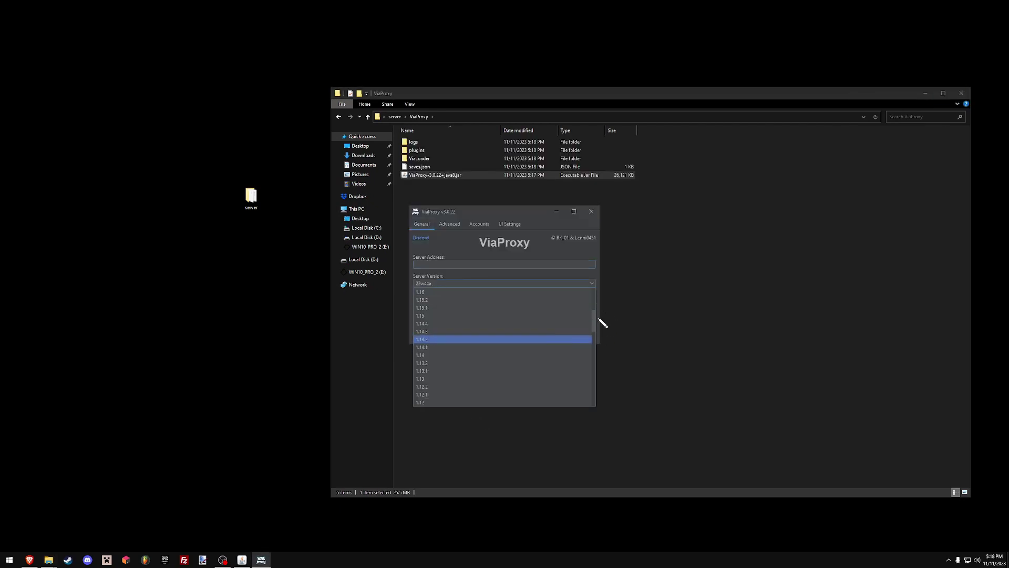
pyautogui.moveTo(595, 329); pyautogui.dragTo(594, 388)
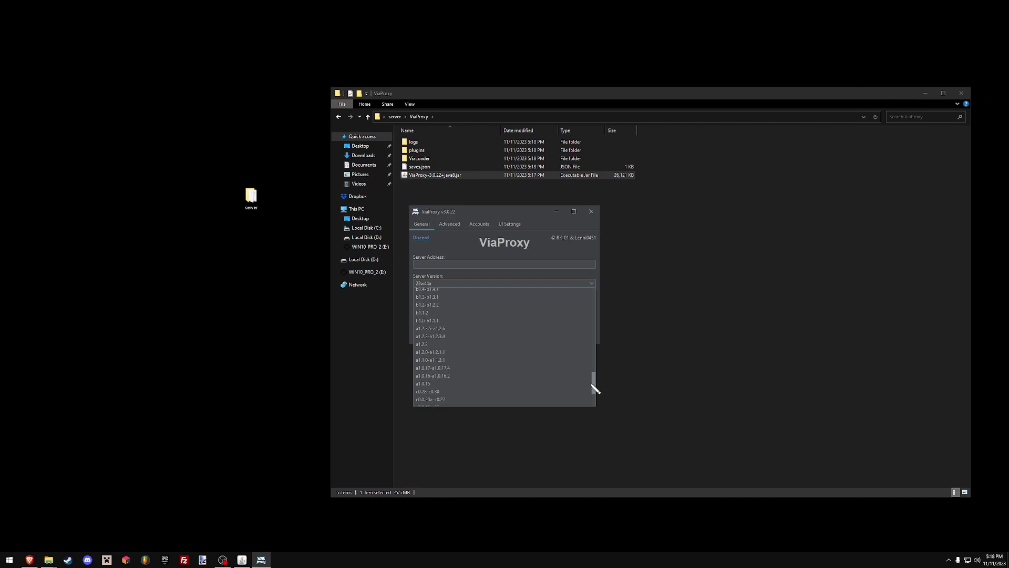
pyautogui.click(441, 384)
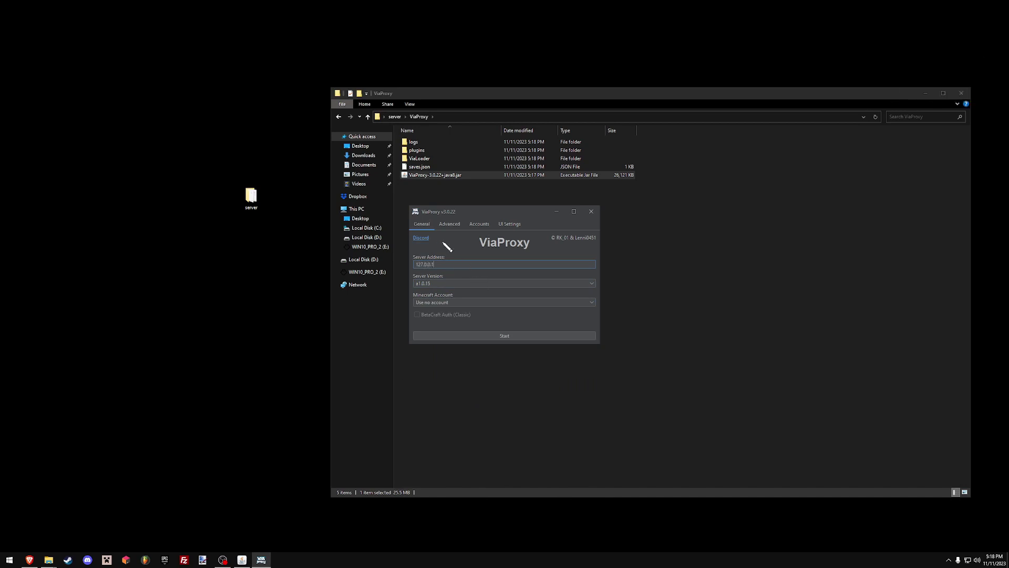
# Check the bind port in ViaProxy's advanced settings and return to the server address in the general settings
pyautogui.click(450, 224)
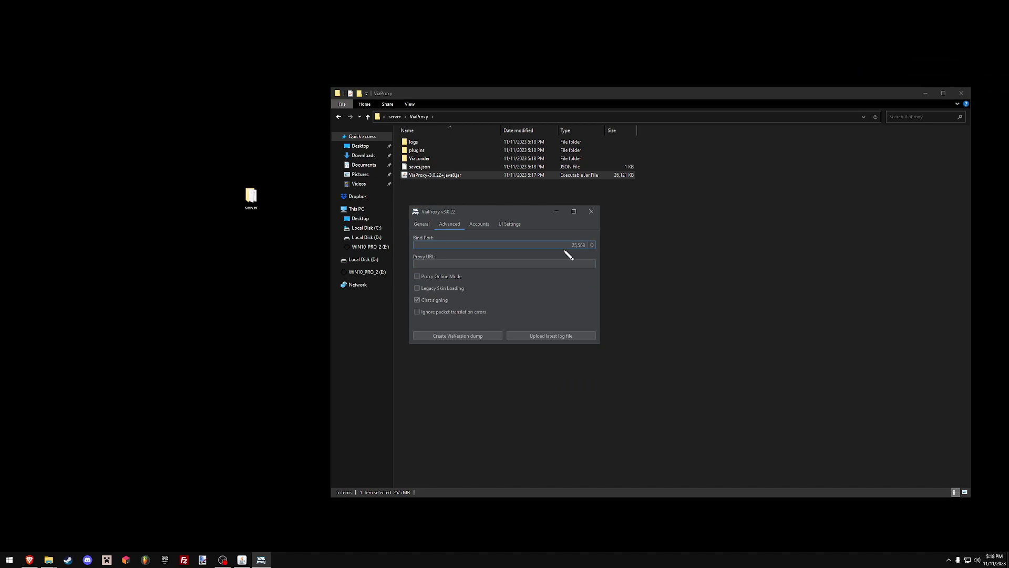
pyautogui.doubleClick(569, 246)
pyautogui.click(423, 225)
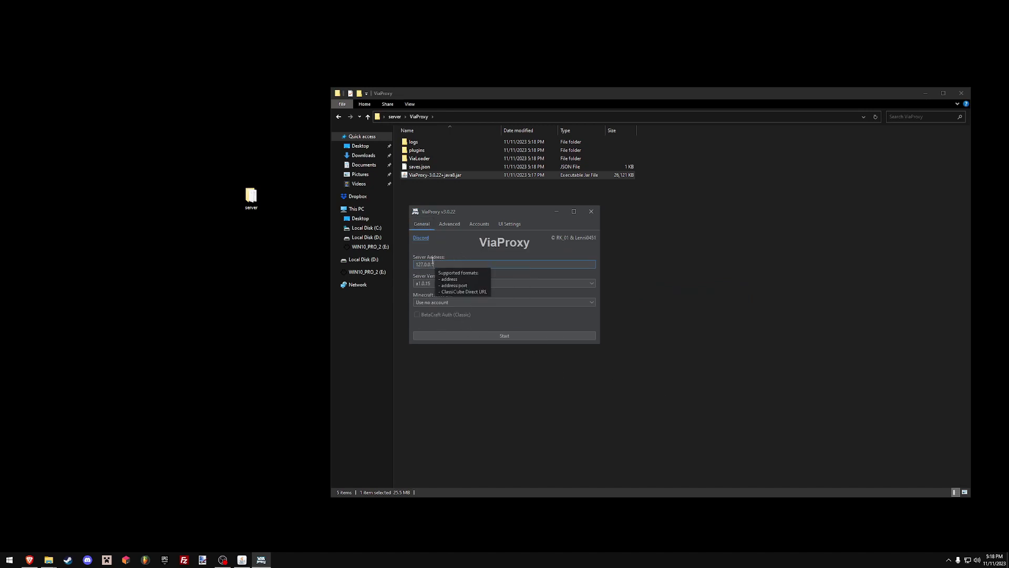
pyautogui.moveTo(434, 264); pyautogui.dragTo(413, 262)
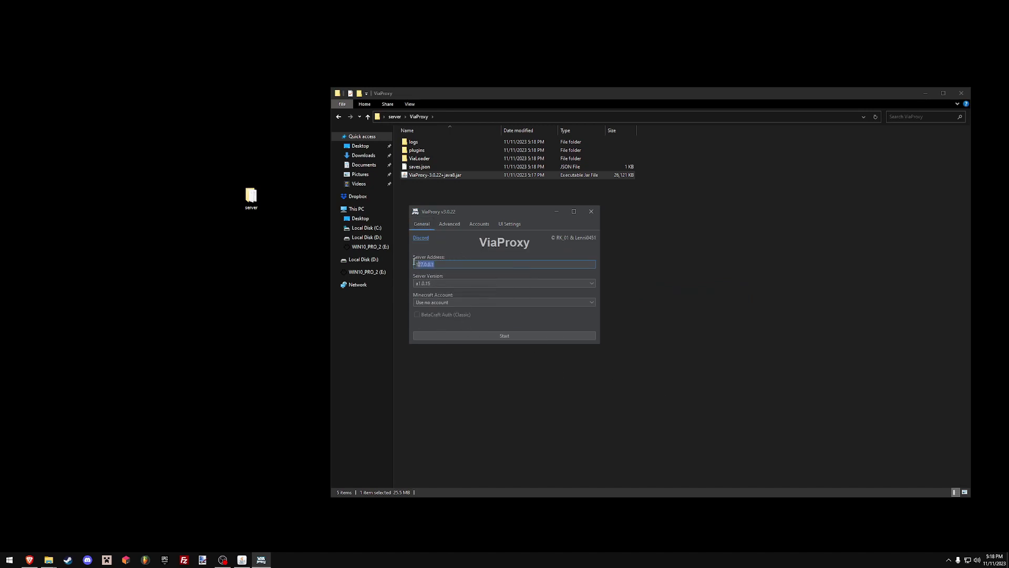
# Recheck the server address and the bind port in ViaProxy's general and advanced settings
pyautogui.click(448, 265)
pyautogui.click(450, 224)
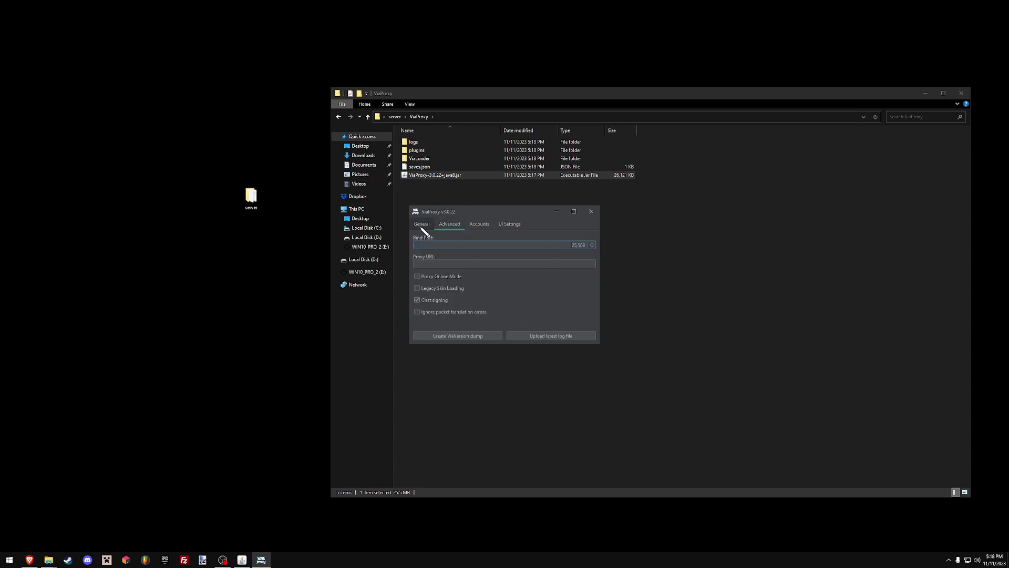
pyautogui.moveTo(562, 244); pyautogui.dragTo(657, 327)
pyautogui.moveTo(775, 299); pyautogui.dragTo(780, 304)
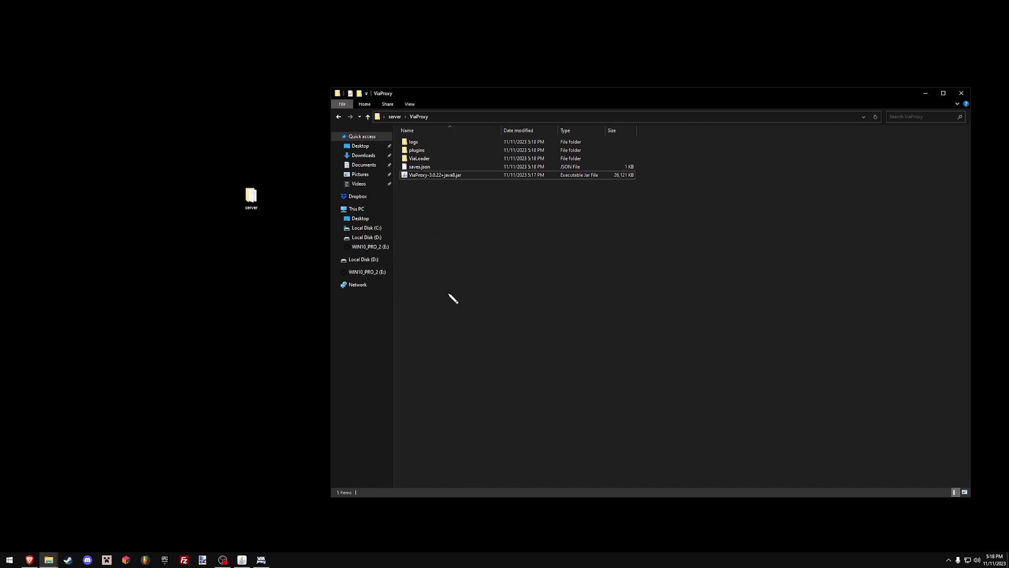
pyautogui.click(259, 478)
pyautogui.click(571, 323)
pyautogui.moveTo(545, 297); pyautogui.dragTo(549, 302)
pyautogui.click(242, 560)
pyautogui.click(722, 395)
# Open the Minecraft Launcher and reposition its window on the desktop
pyautogui.click(111, 563)
pyautogui.click(112, 562)
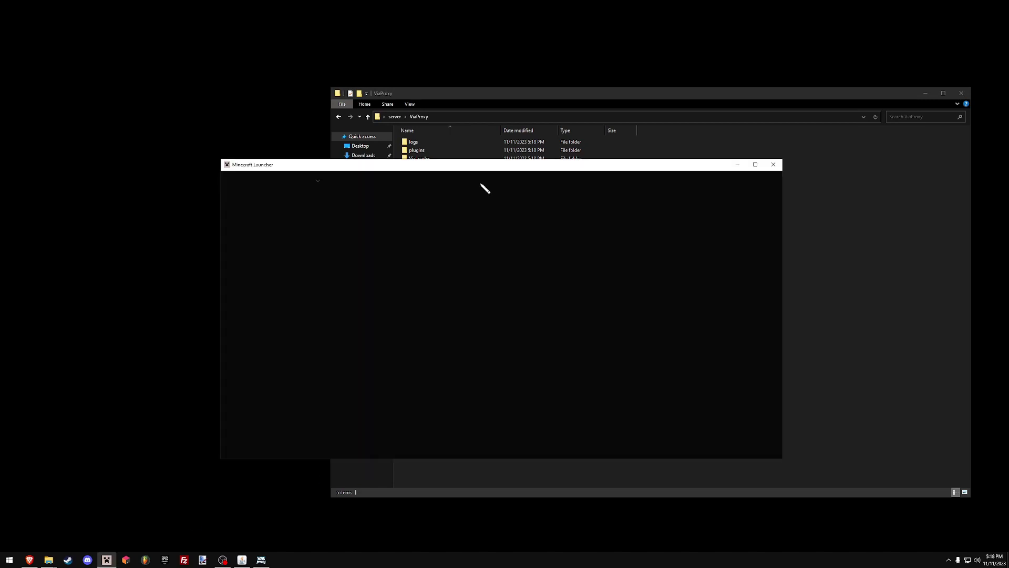
pyautogui.moveTo(466, 165); pyautogui.dragTo(405, 114)
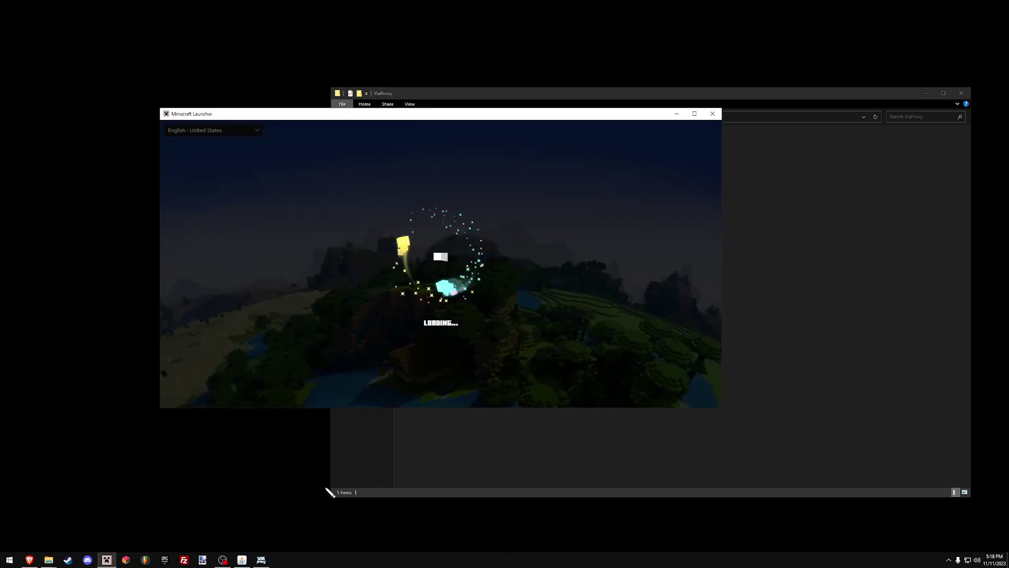
# Switch to ViaProxy and start the proxy with the configured server address and version
pyautogui.click(266, 562)
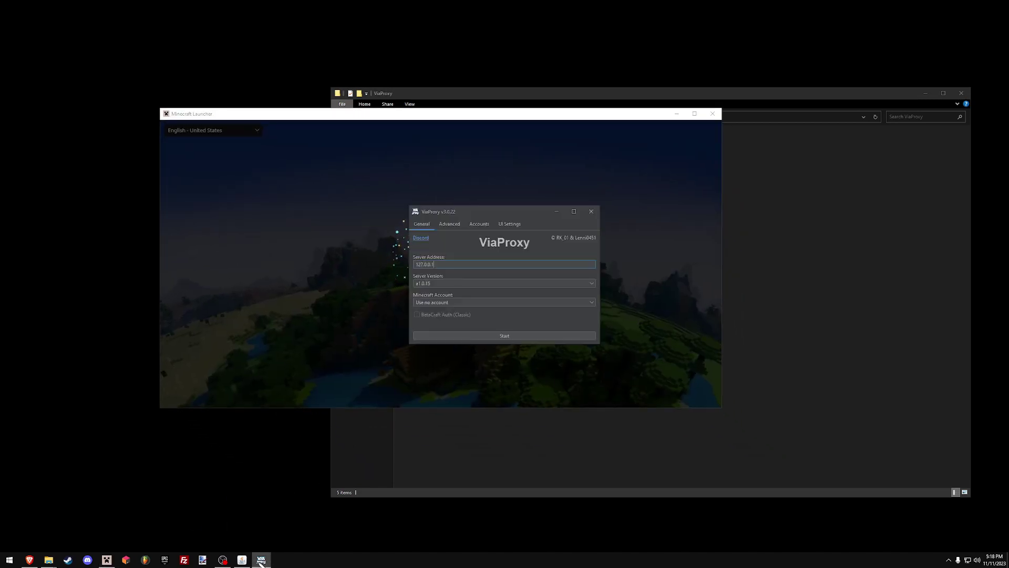
pyautogui.click(467, 336)
pyautogui.click(608, 290)
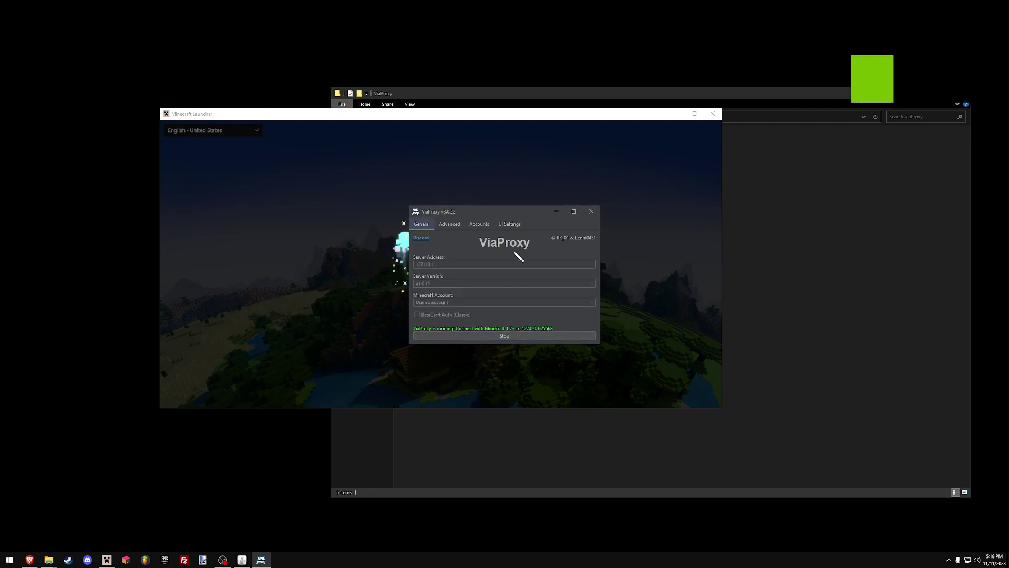
# Launch the Alpha a1.0.15 installation from the Minecraft Launcher and begin entering the server IP with 127 in its multiplayer screen
pyautogui.moveTo(417, 114); pyautogui.dragTo(509, 118)
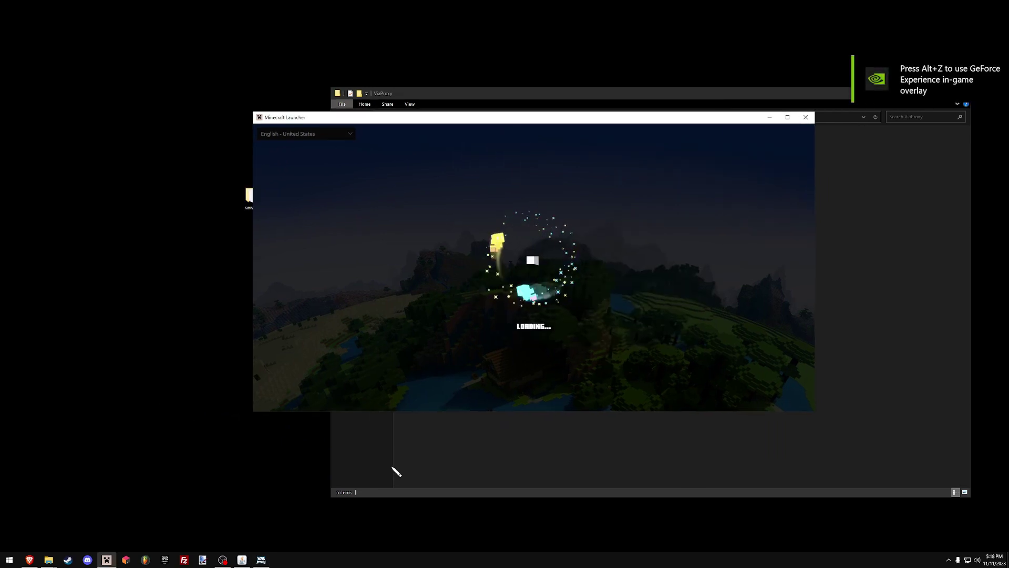
pyautogui.click(385, 351)
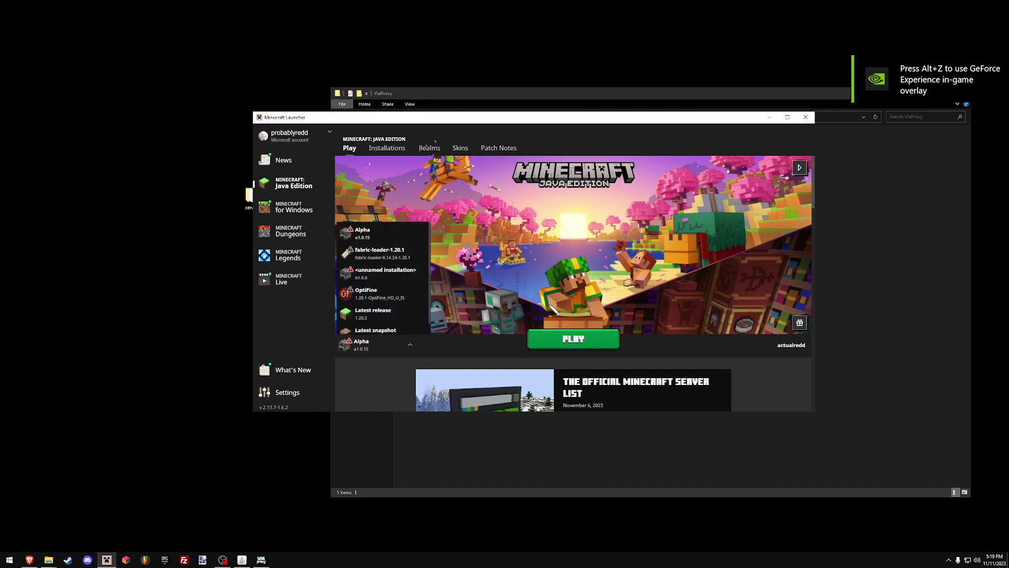
pyautogui.click(387, 347)
pyautogui.click(563, 337)
pyautogui.click(376, 344)
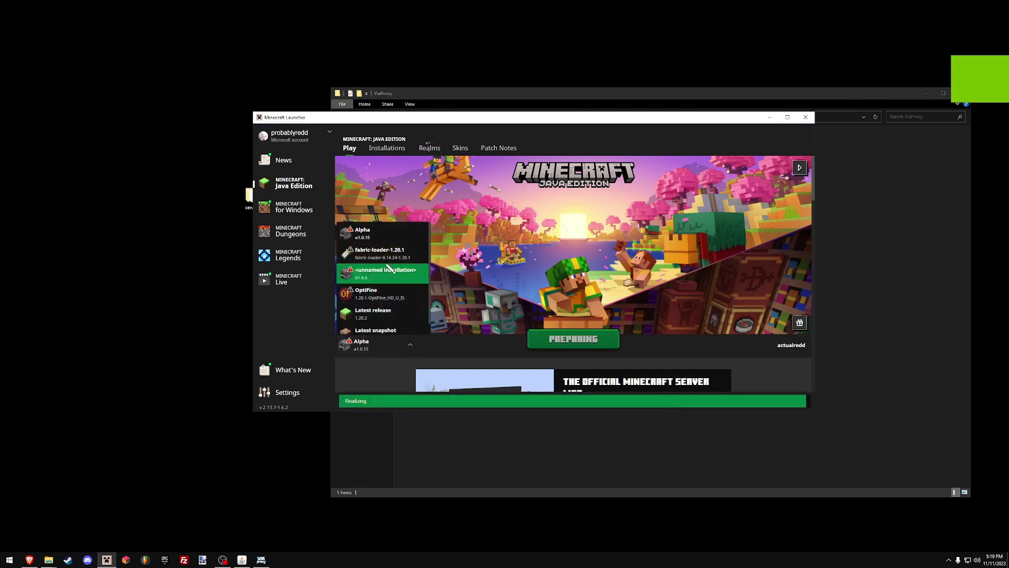
pyautogui.click(106, 559)
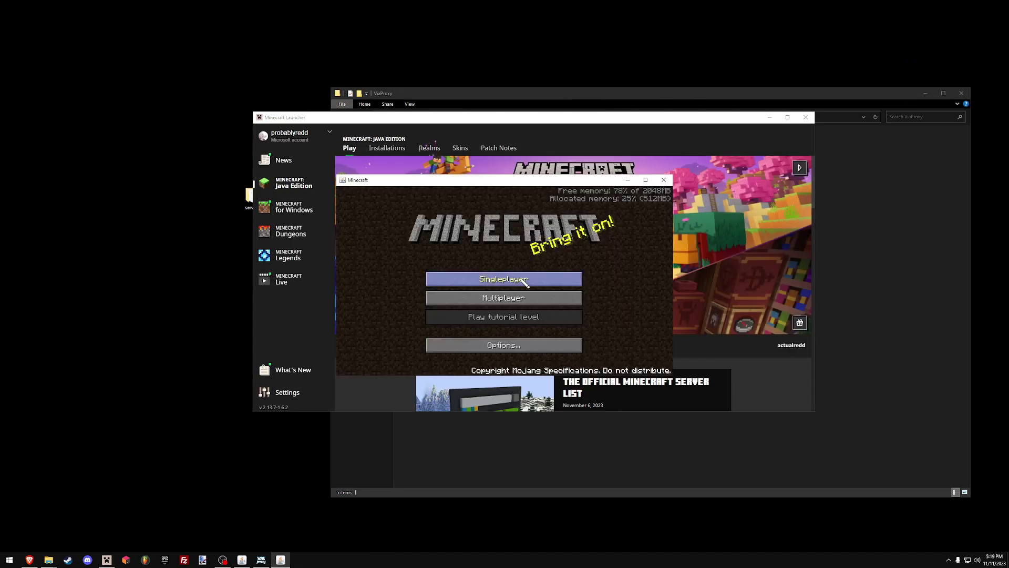
pyautogui.click(497, 301)
pyautogui.write('127')
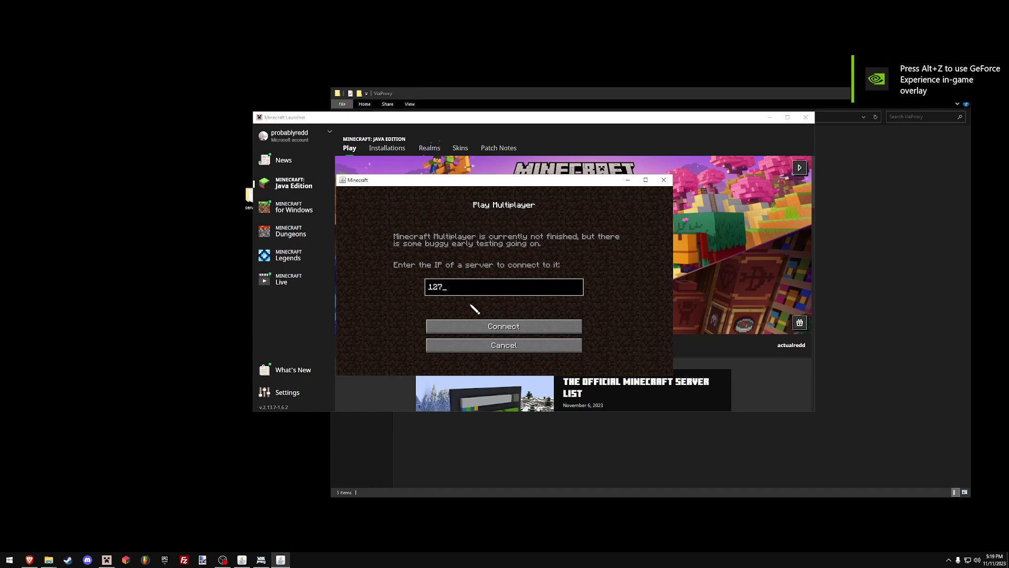
# Launch the fabric-loader-1.20.1 installation from the launcher, choosing to start it alongside the running Alpha game
pyautogui.click(553, 170)
pyautogui.click(367, 341)
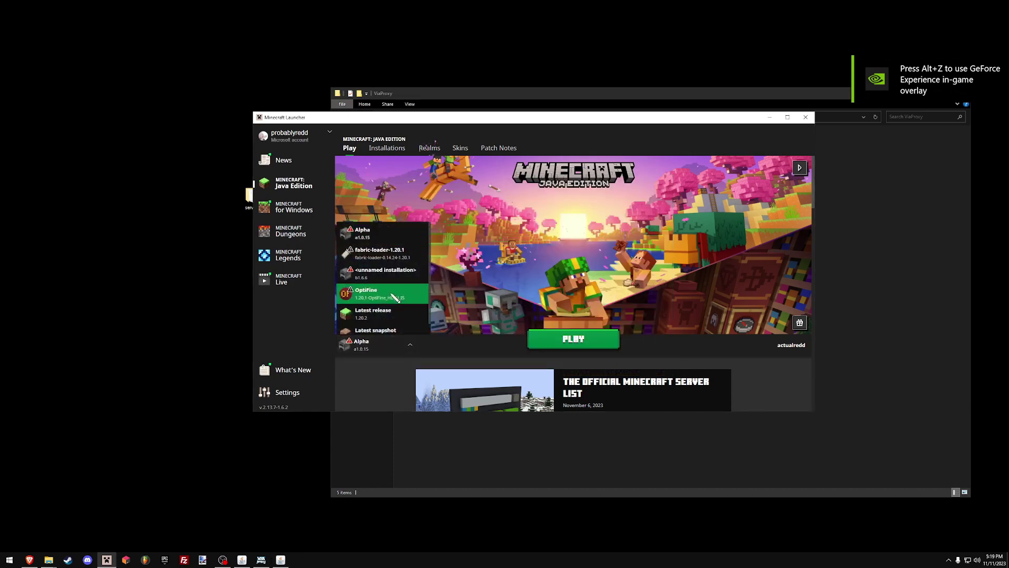
pyautogui.click(408, 259)
pyautogui.click(567, 340)
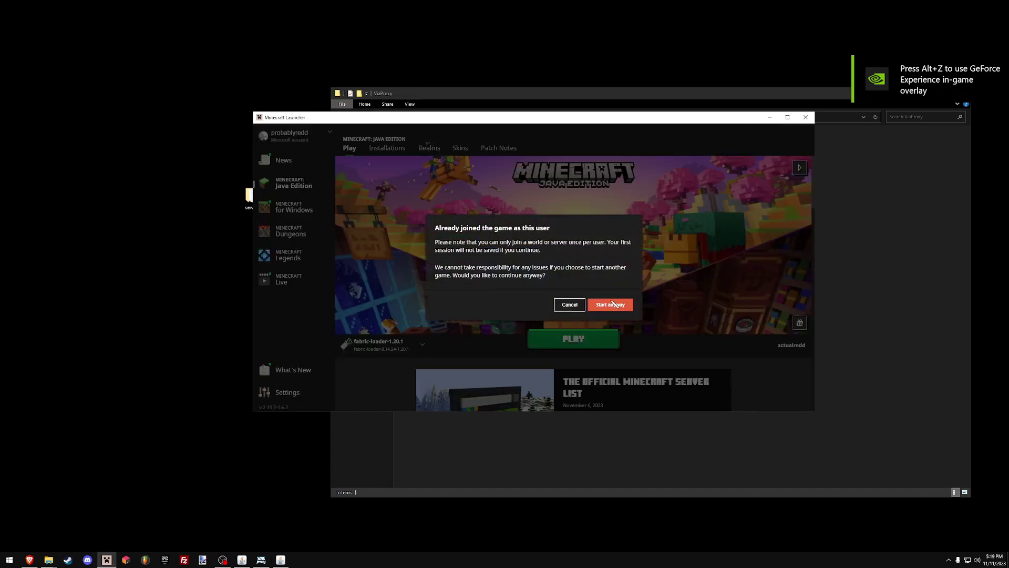
pyautogui.click(610, 305)
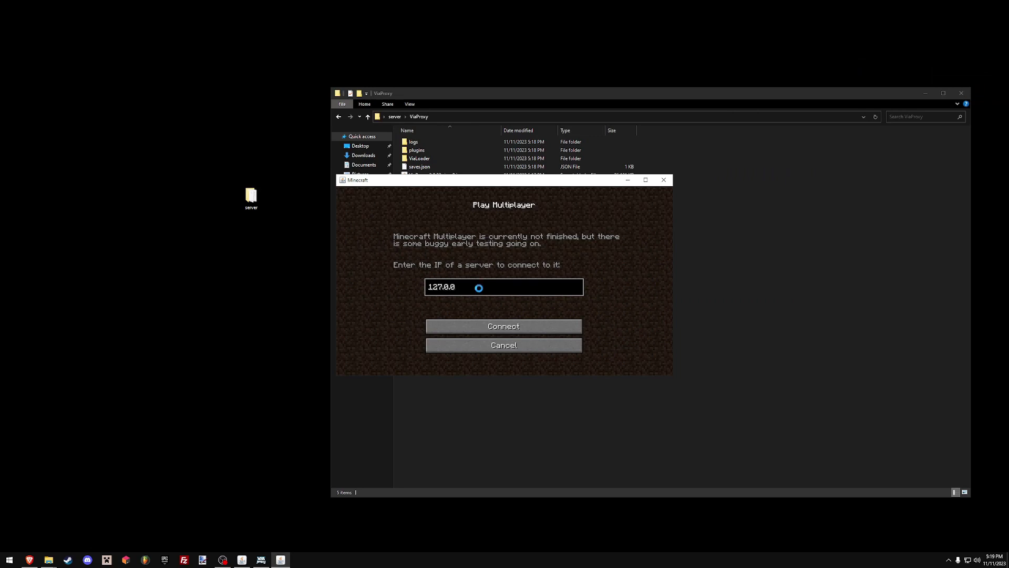
# Join the local server from the Alpha client, walk around briefly, and disconnect
pyautogui.press('Return')
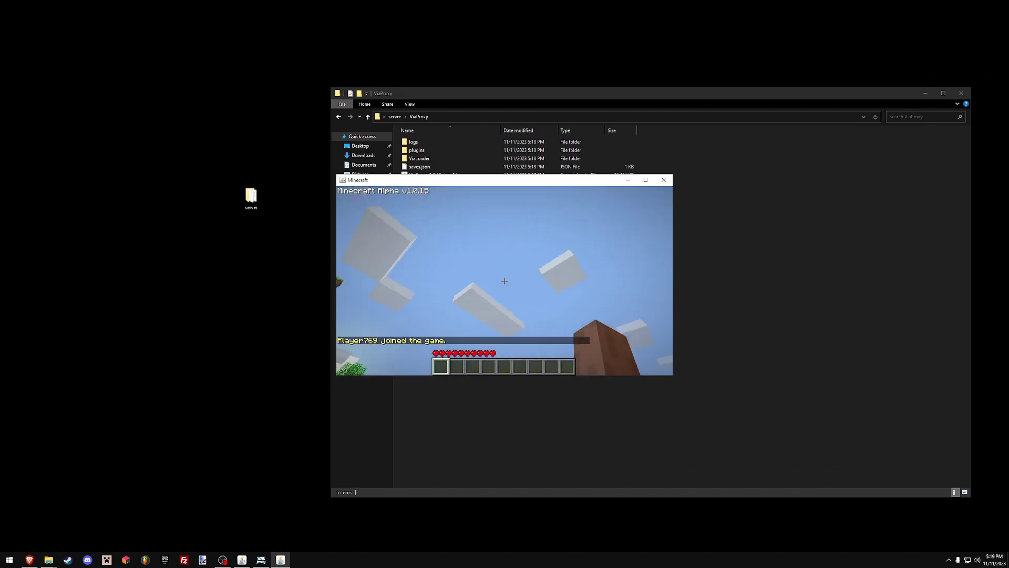
pyautogui.press('w')
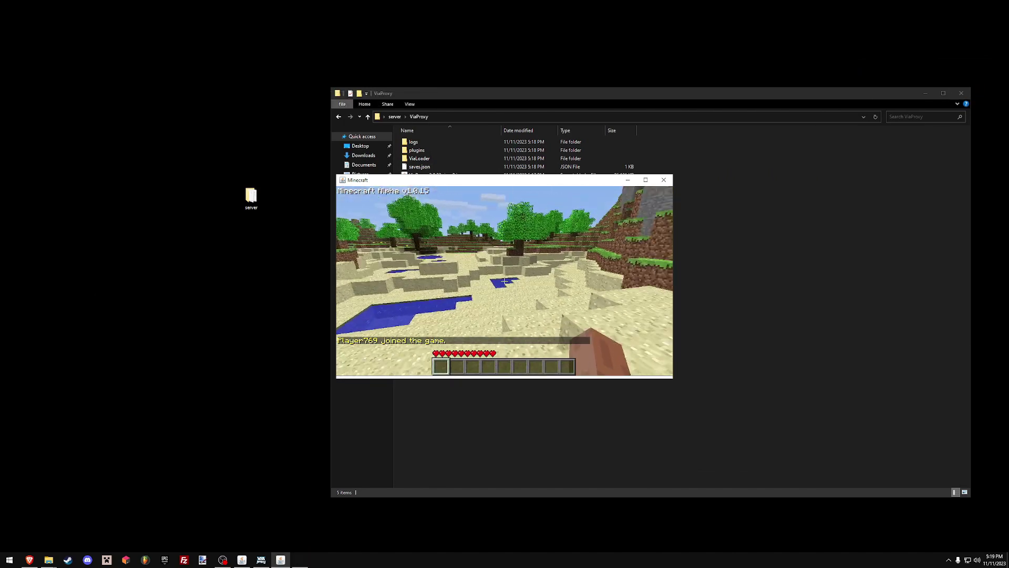
pyautogui.press('super')
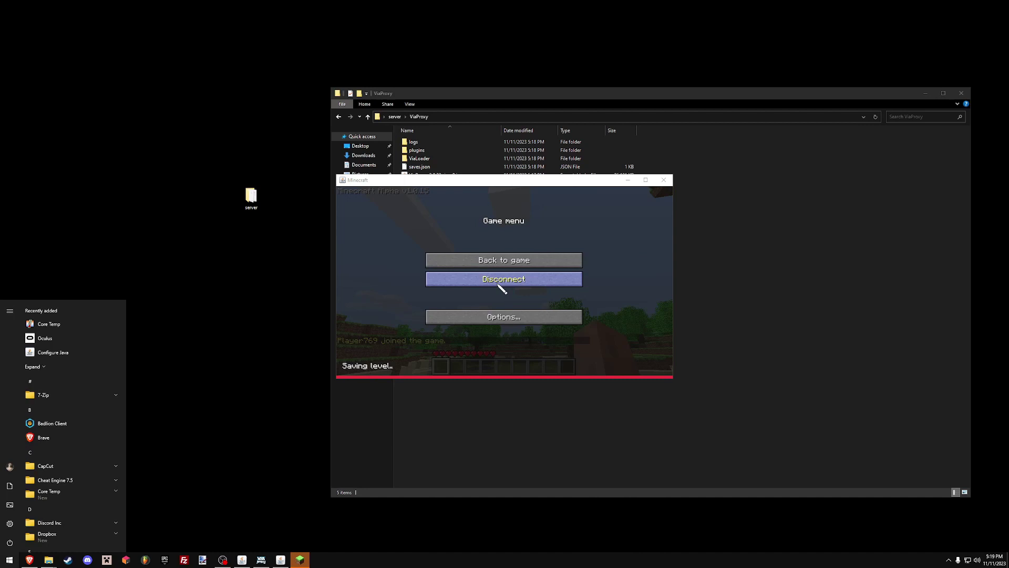
pyautogui.click(499, 284)
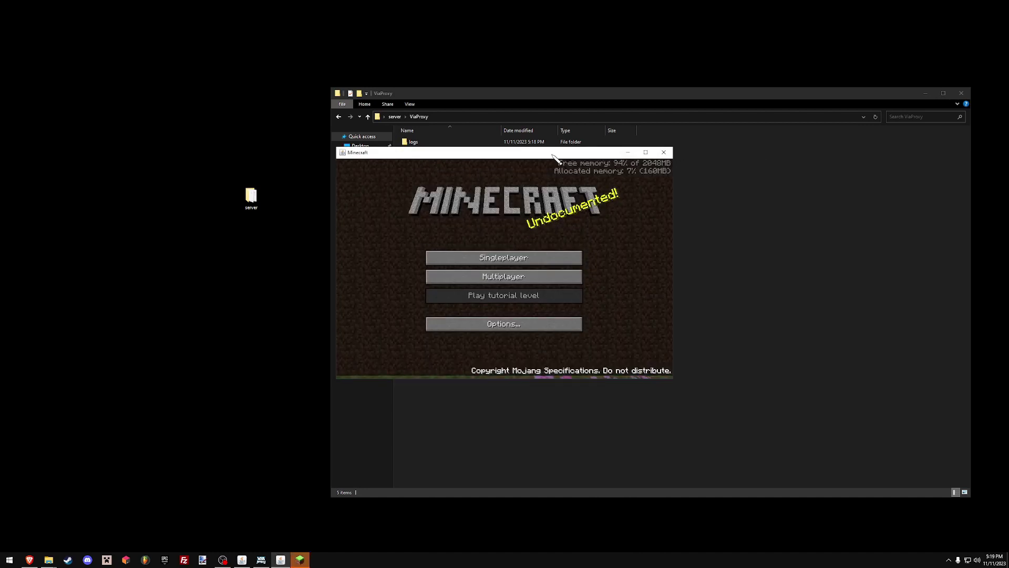
# Arrange the Alpha and 1.20.1 game windows side by side, each filling half of the desktop
pyautogui.moveTo(556, 153); pyautogui.dragTo(1007, 221)
pyautogui.click(347, 392)
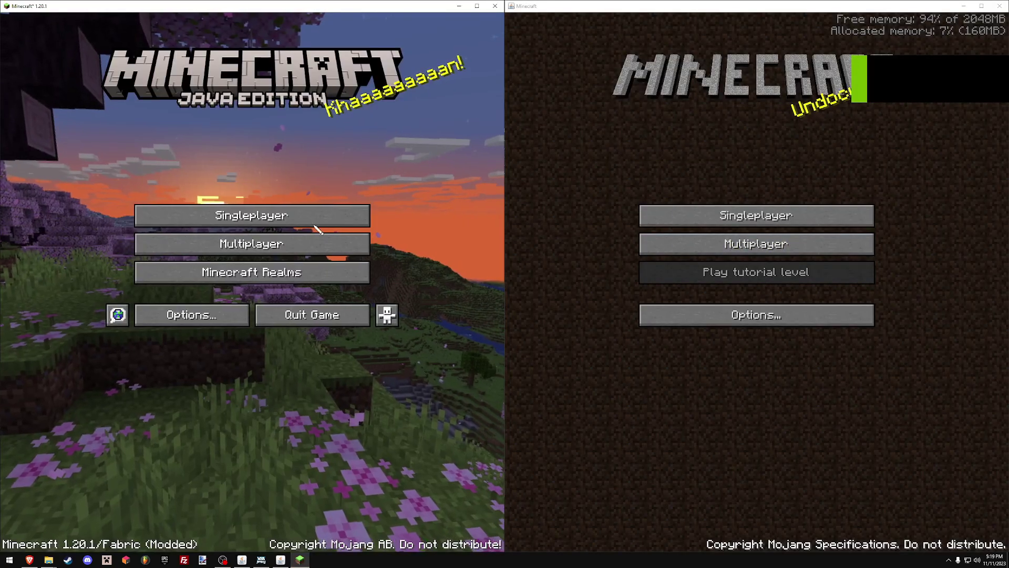
pyautogui.click(192, 314)
pyautogui.click(271, 162)
pyautogui.click(230, 528)
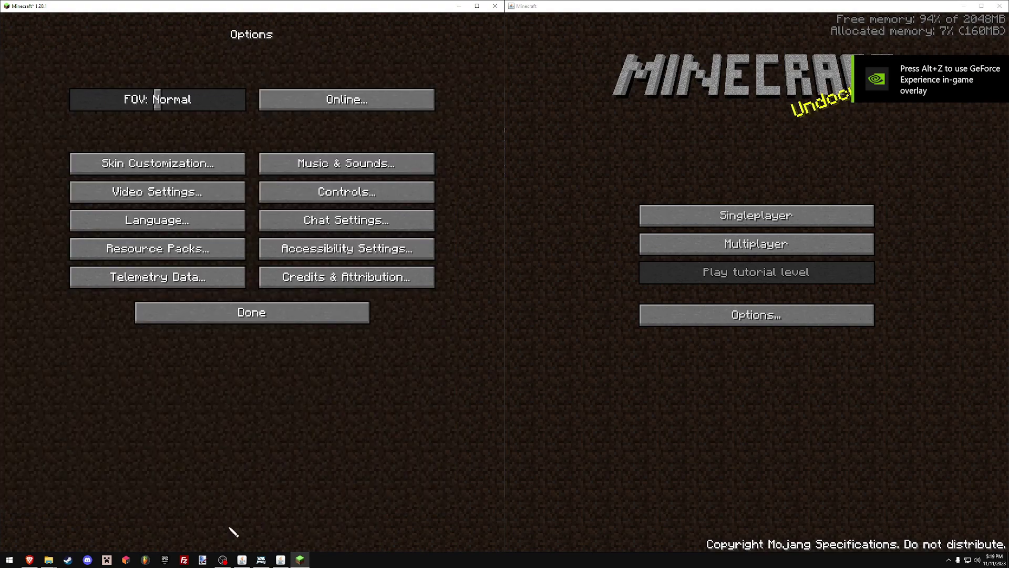
pyautogui.click(286, 322)
# Delete the existing Alpha server from the 1.20.1 client's multiplayer list
pyautogui.click(225, 239)
pyautogui.click(158, 268)
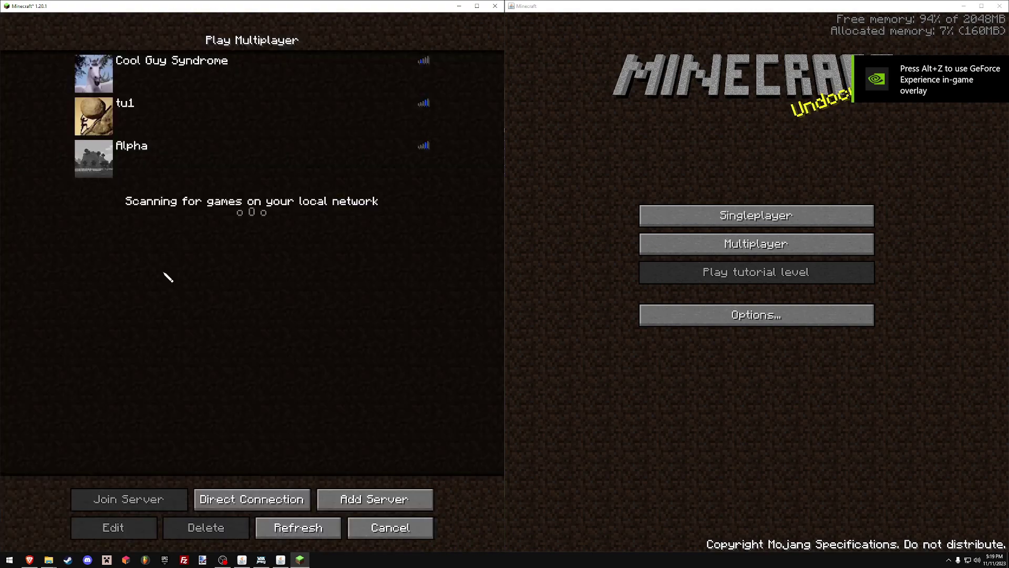
pyautogui.click(247, 163)
pyautogui.click(206, 527)
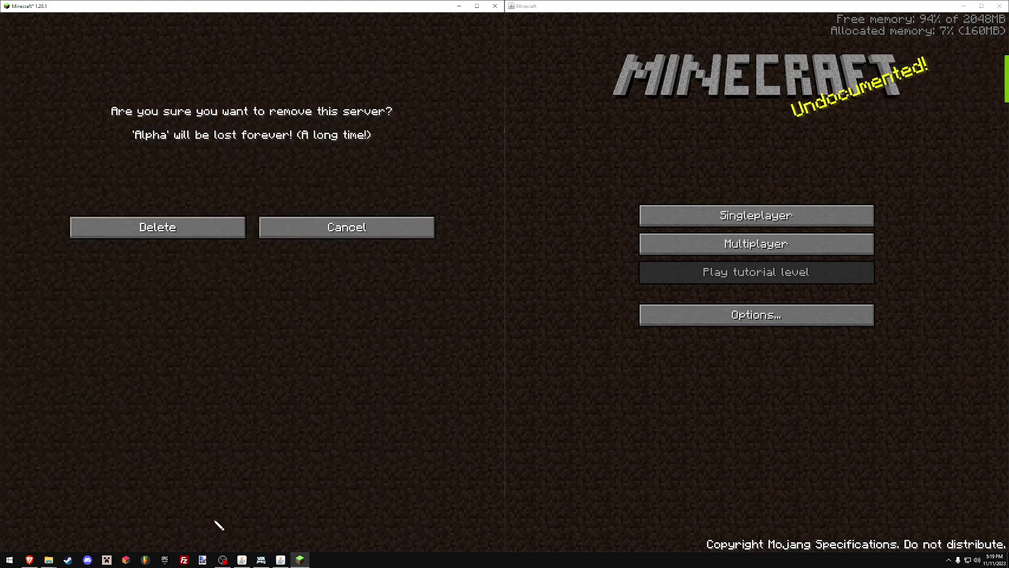
pyautogui.click(232, 231)
pyautogui.click(251, 504)
pyautogui.write('127.0.0')
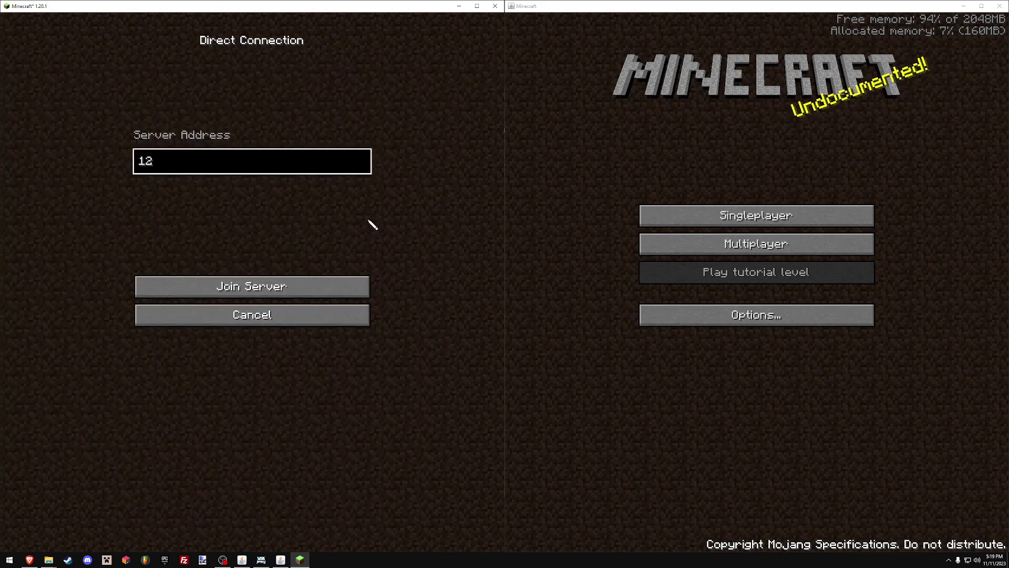
pyautogui.click(326, 315)
# Create a new server entry named Alpha with the address 127.0.0.1:25568 in the 1.20.1 client
pyautogui.click(374, 498)
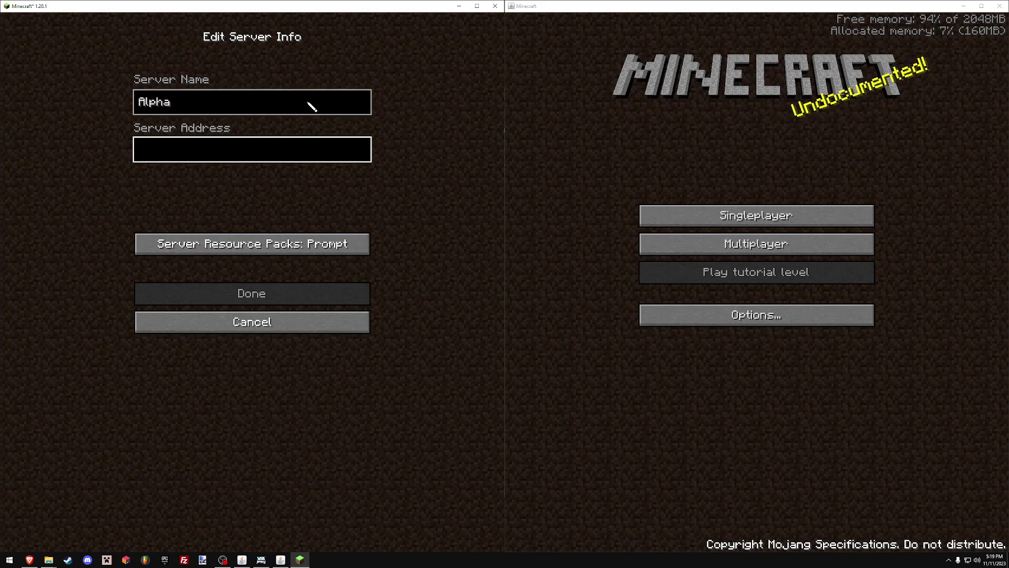
pyautogui.write('127.0.0.1:25568')
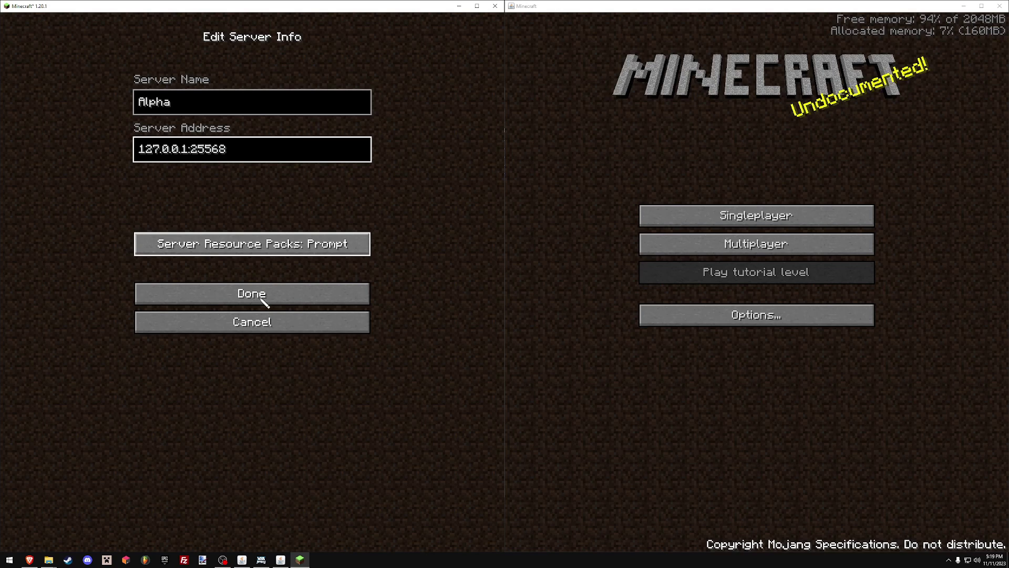
# Connect the Alpha client to the server at 127.0.0.1 and walk forward in the world
pyautogui.click(725, 245)
pyautogui.write('12')
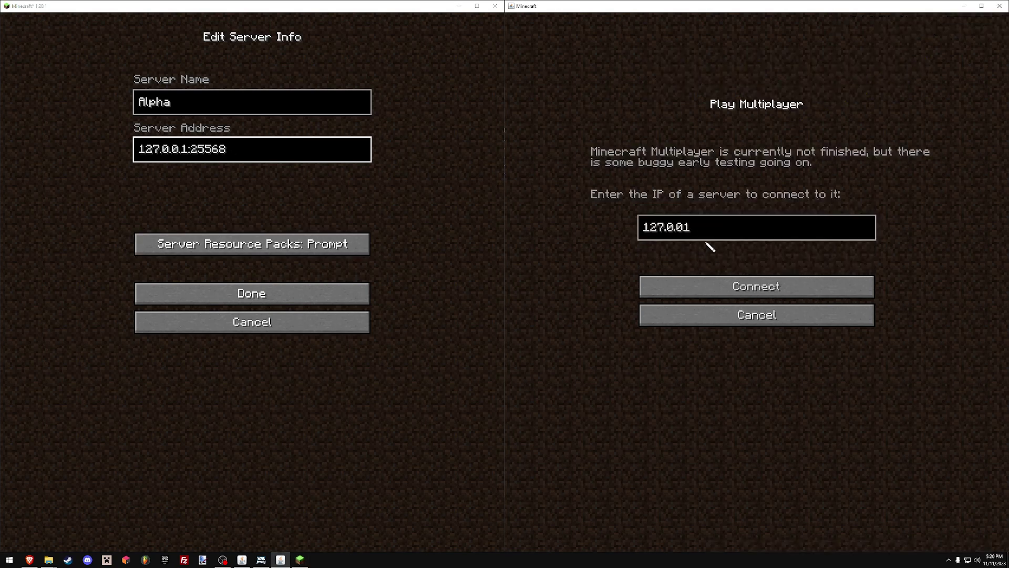
pyautogui.write('7.0.0.1')
pyautogui.click(781, 292)
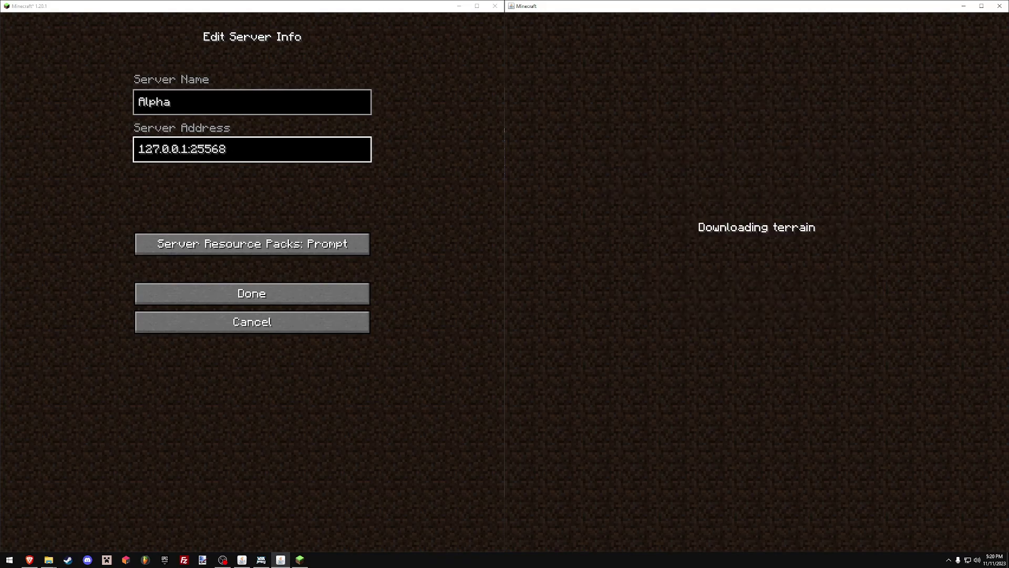
pyautogui.press('w')
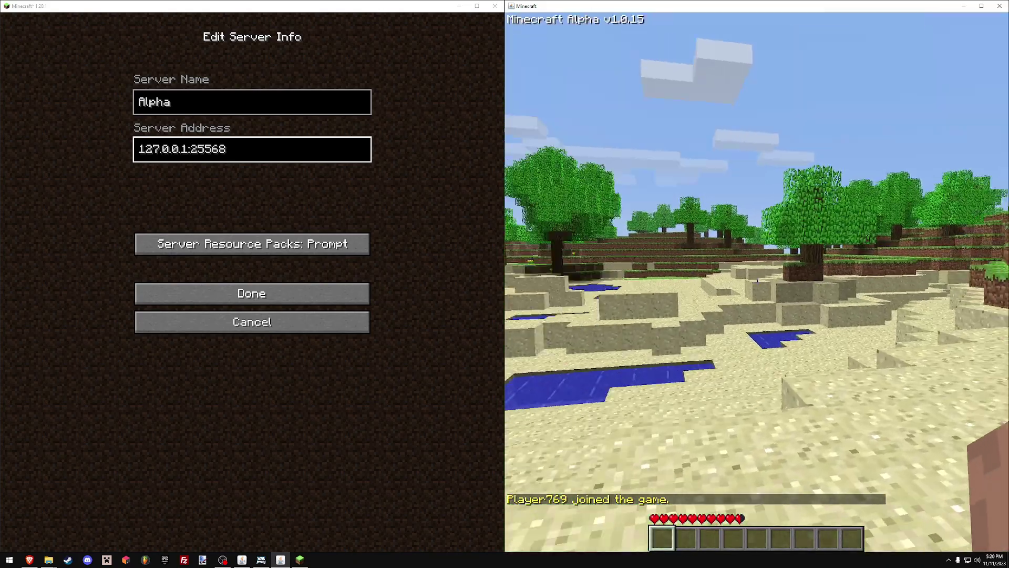
# Save the Alpha server entry in the 1.20.1 client and join that server
pyautogui.press('super')
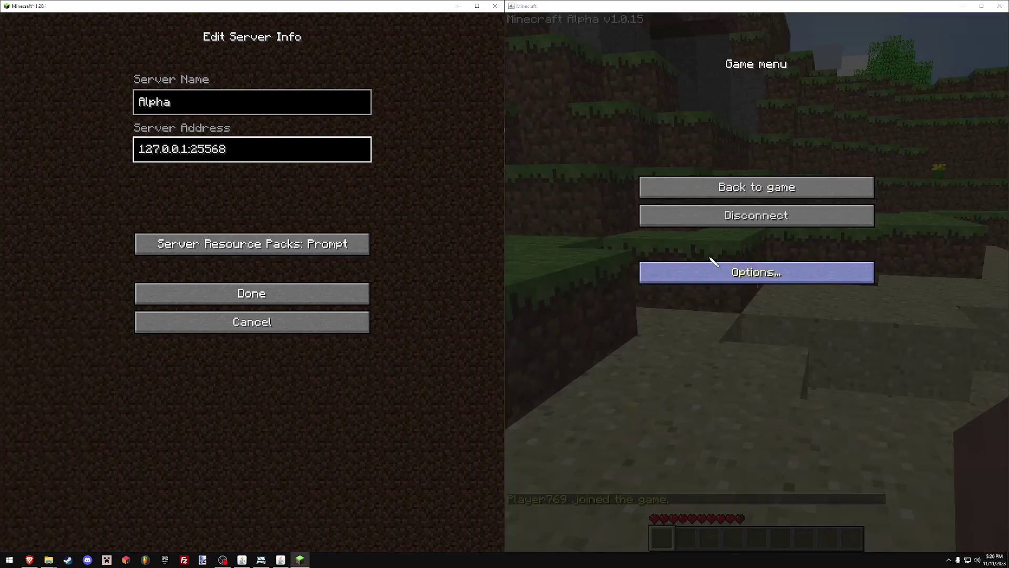
pyautogui.click(301, 294)
pyautogui.click(101, 158)
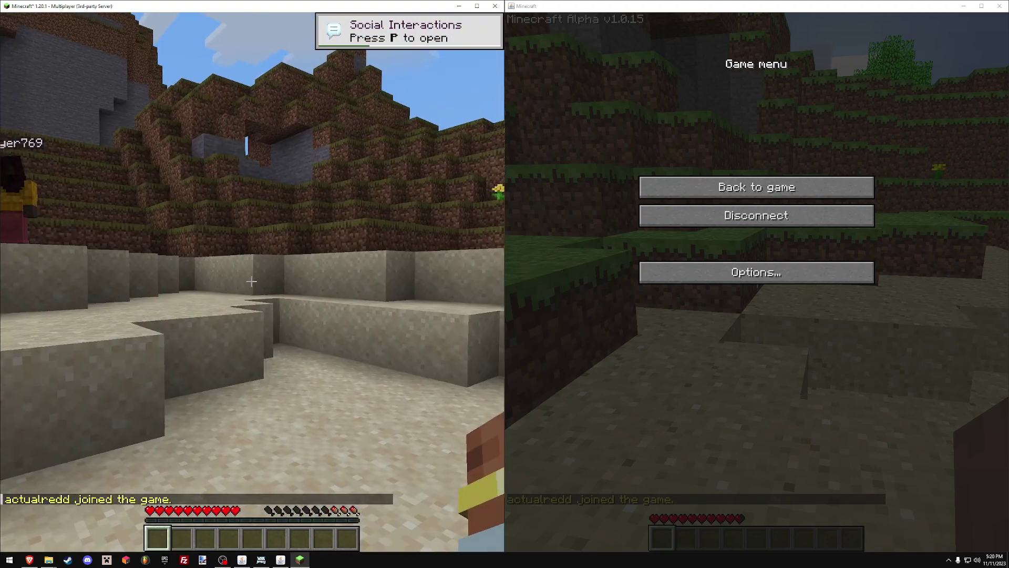
# Walk up to and around the Alpha client's player in the 1.20.1 client
pyautogui.press('w')
pyautogui.press('w')
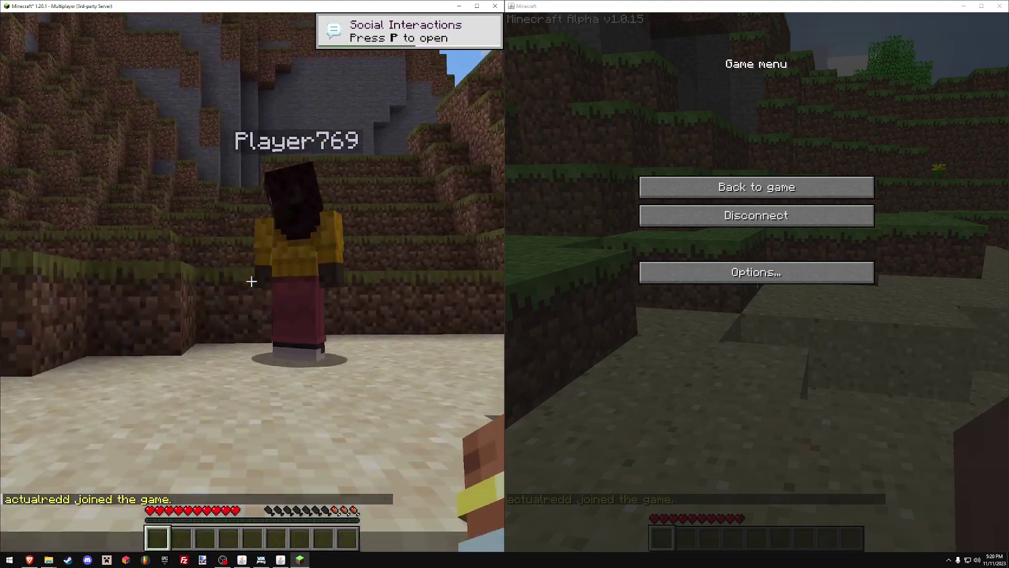
pyautogui.press('s')
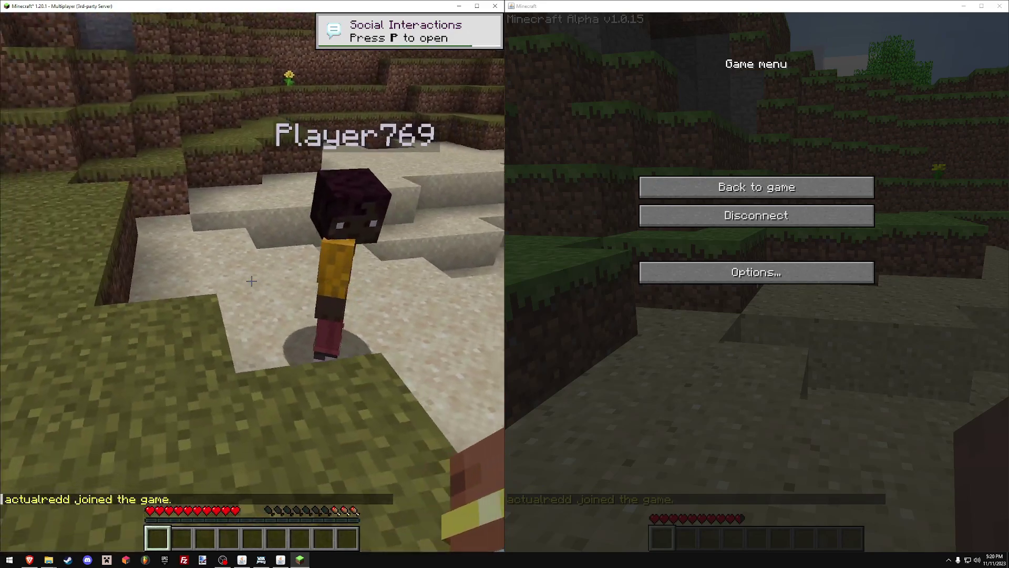
# Resume the game in the Alpha client and look at the 1.20.1 client's player from there
pyautogui.press('super')
pyautogui.click(805, 185)
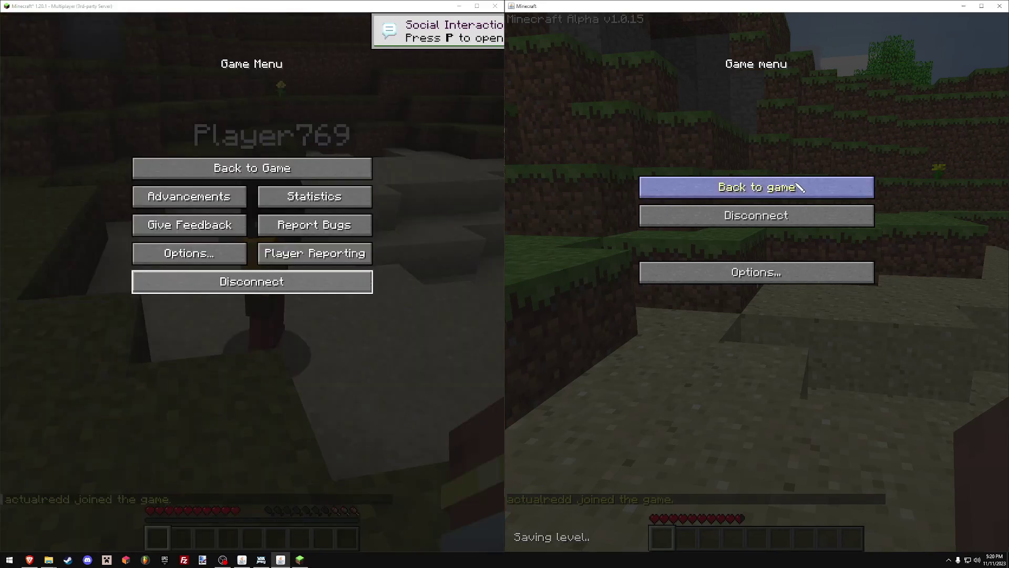
pyautogui.click(805, 185)
pyautogui.press('super')
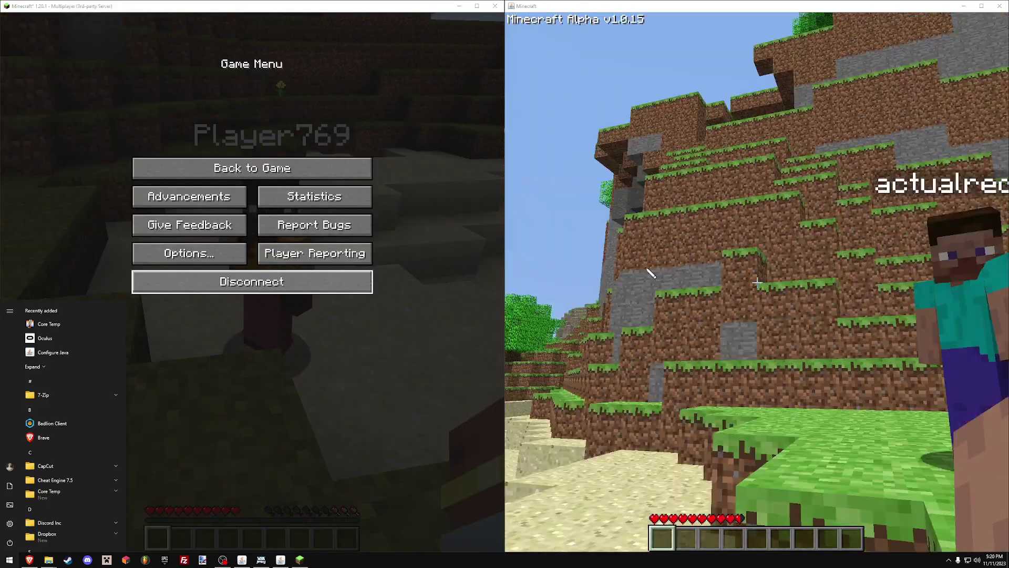
pyautogui.click(924, 246)
pyautogui.press('Escape')
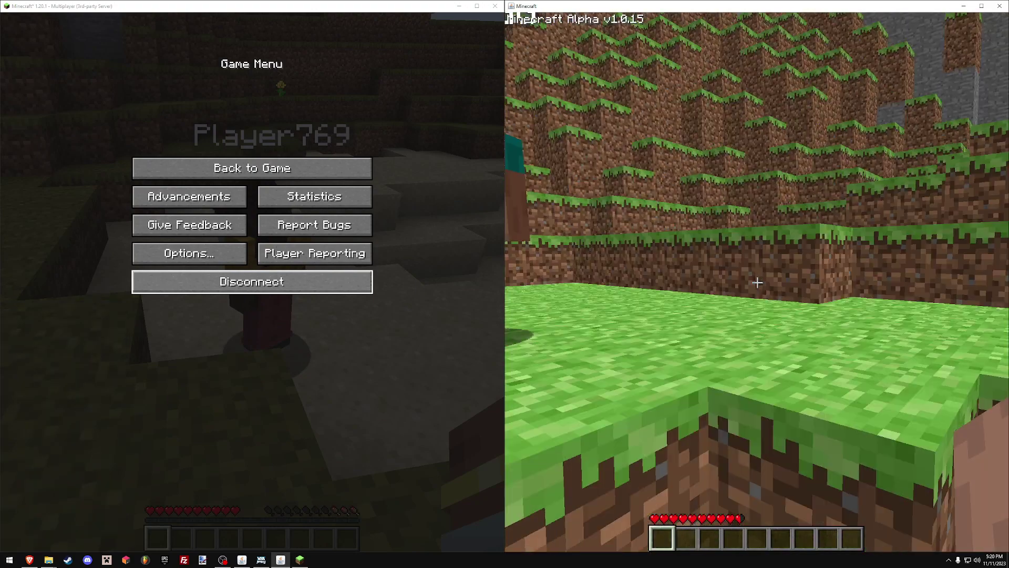
# Pause the Alpha client, resume the 1.20.1 client and strafe back and forth in front of the Alpha player
pyautogui.press('Escape')
pyautogui.click(336, 170)
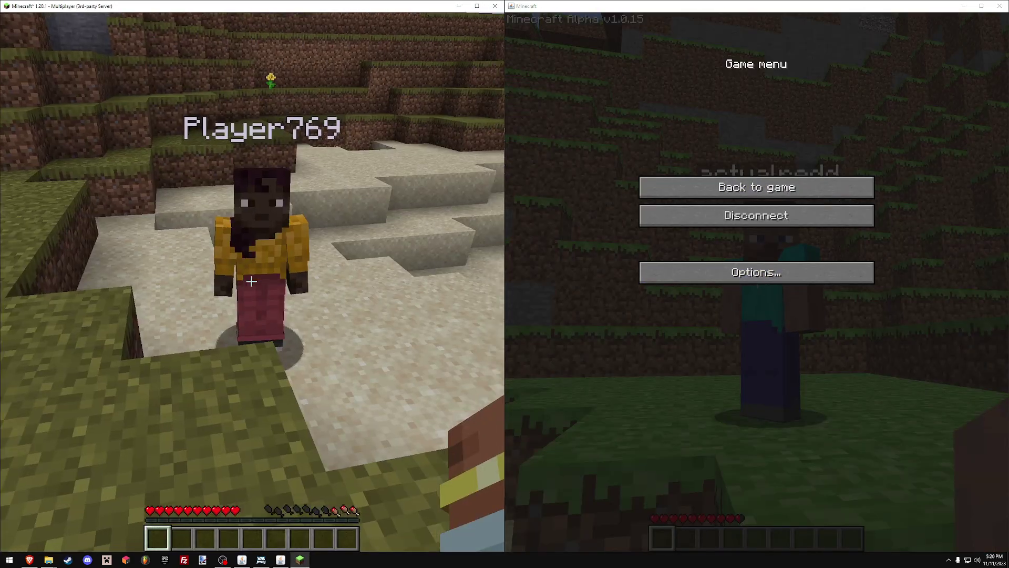
pyautogui.press('d')
pyautogui.press('a')
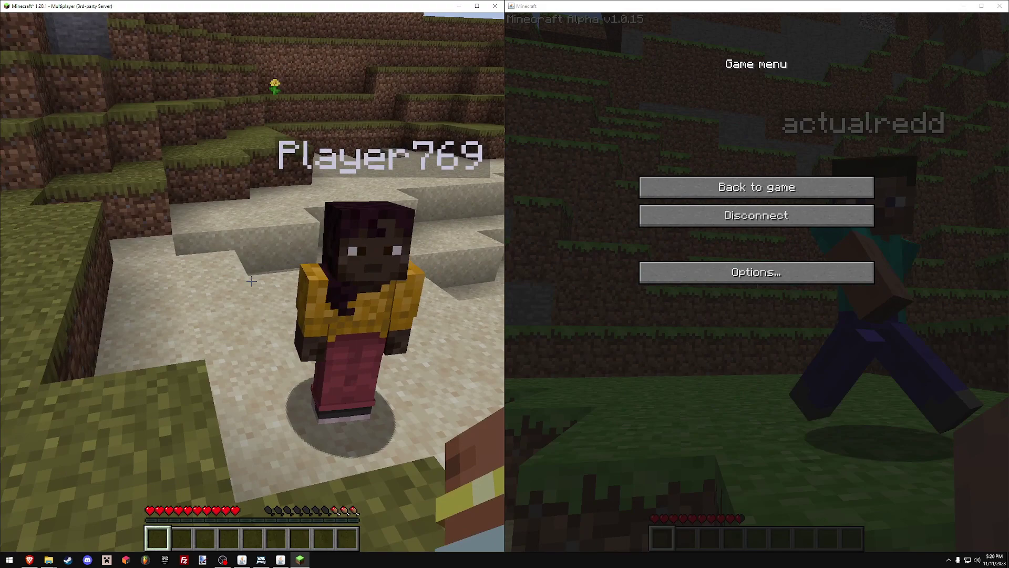
pyautogui.press('d')
pyautogui.press('a')
pyautogui.press('d')
pyautogui.press('d')
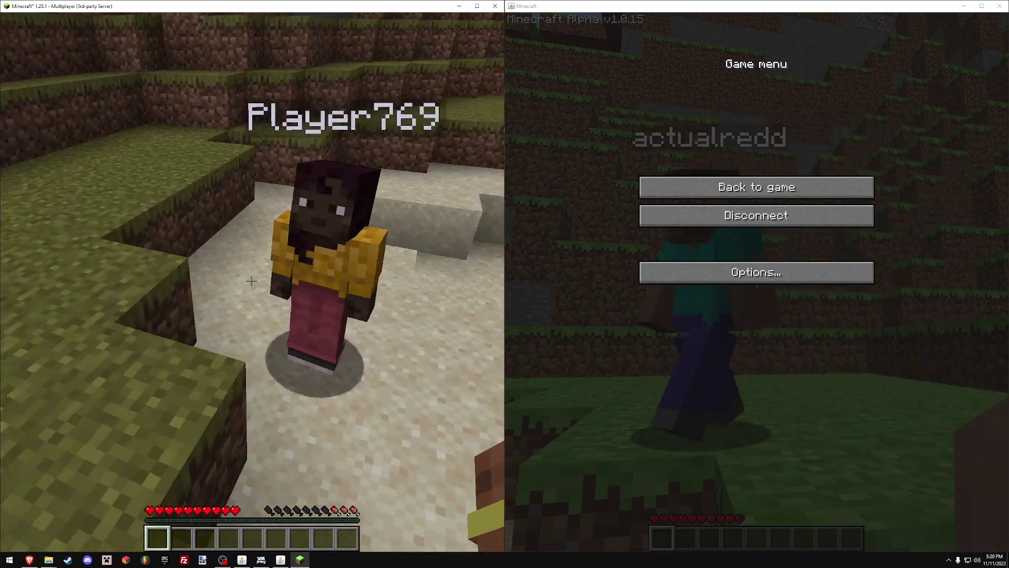
pyautogui.press('a')
# Maximize the 1.20.1 client window and return to the game
pyautogui.press('super')
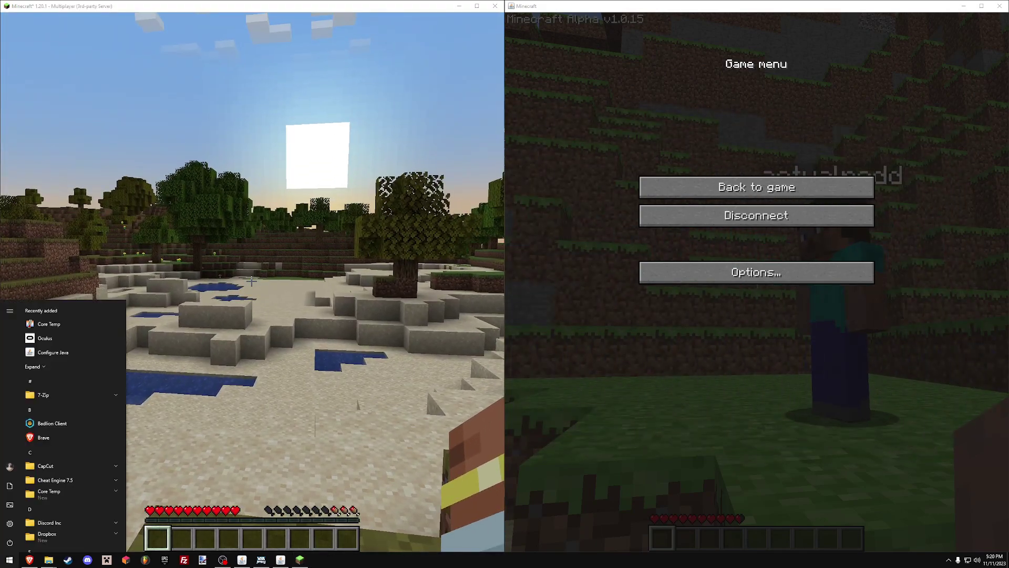
pyautogui.click(477, 6)
pyautogui.click(532, 173)
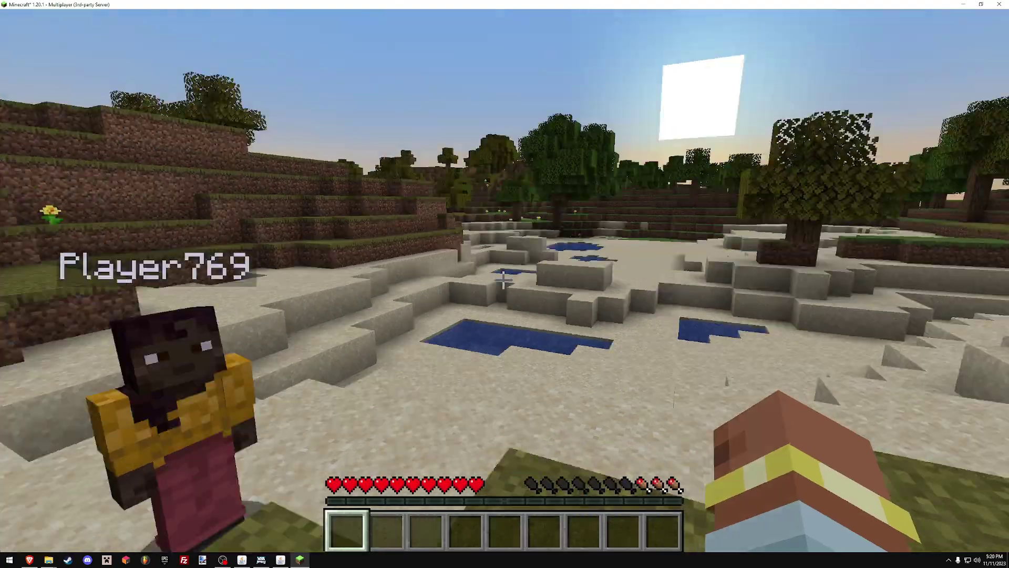
# Apply the Programmer Art resource pack in the 1.20.1 client and return to the world
pyautogui.press('Escape')
pyautogui.click(466, 332)
pyautogui.click(392, 345)
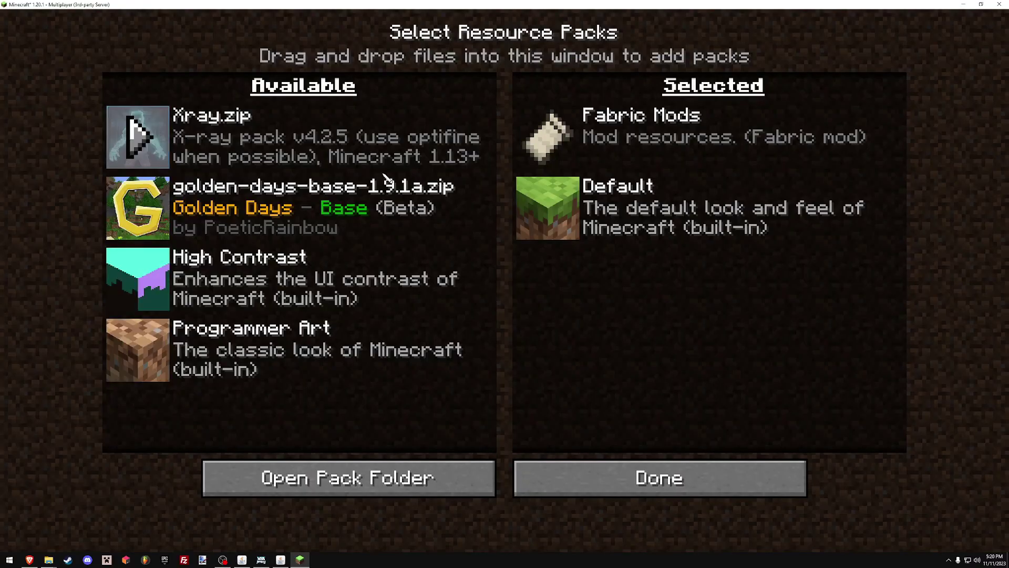
pyautogui.click(136, 361)
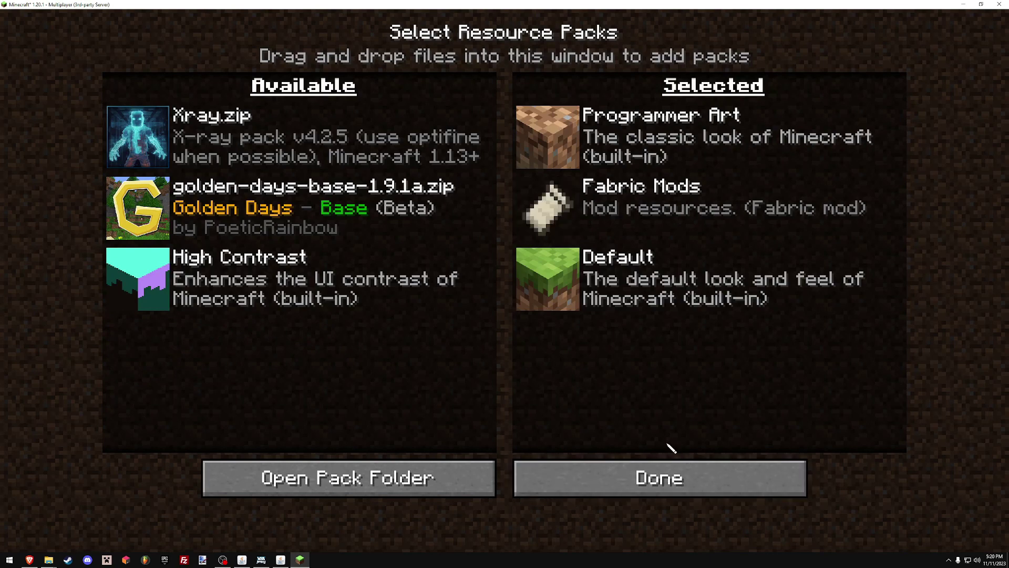
pyautogui.click(667, 463)
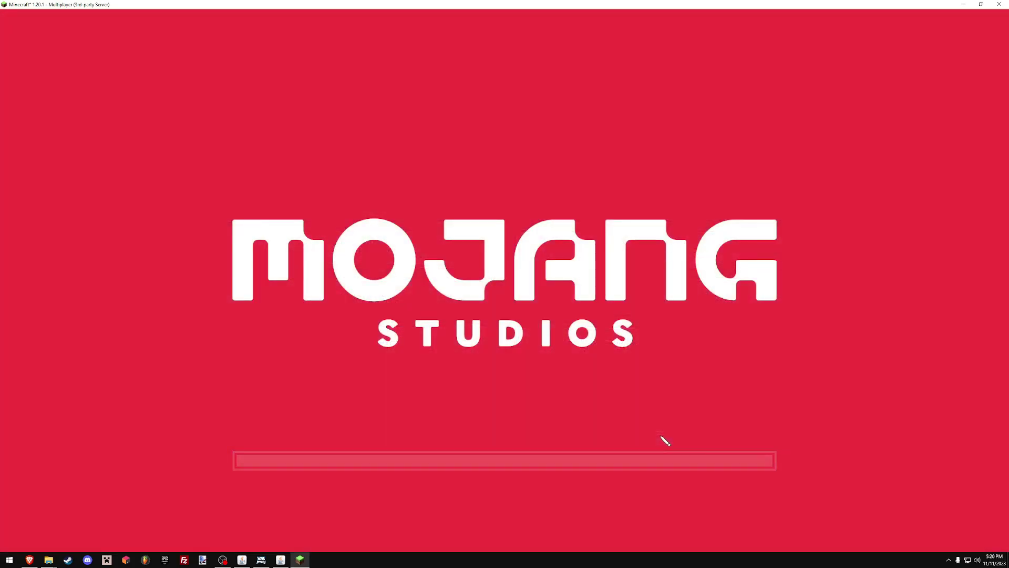
pyautogui.press('Escape')
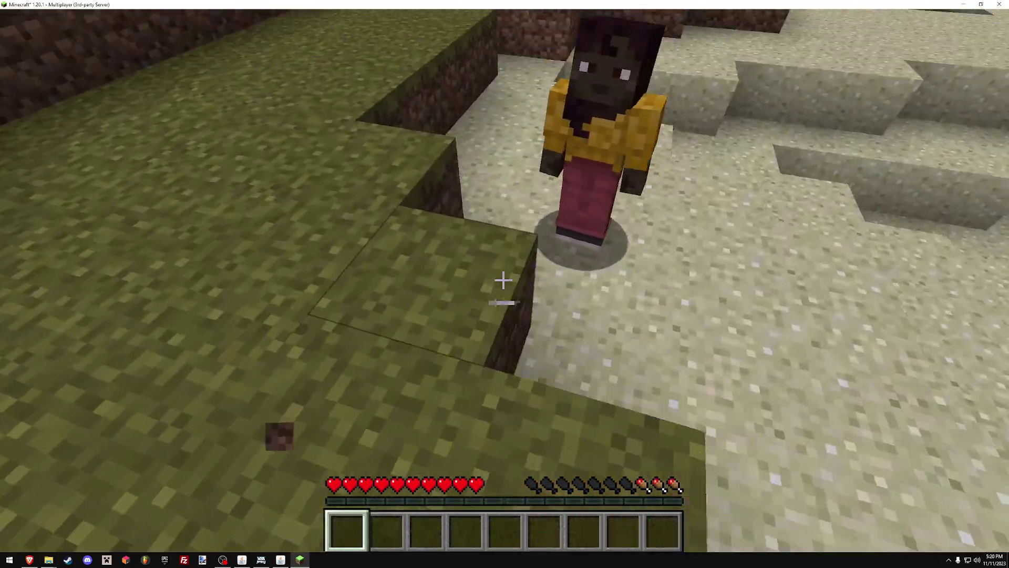
pyautogui.click(503, 280)
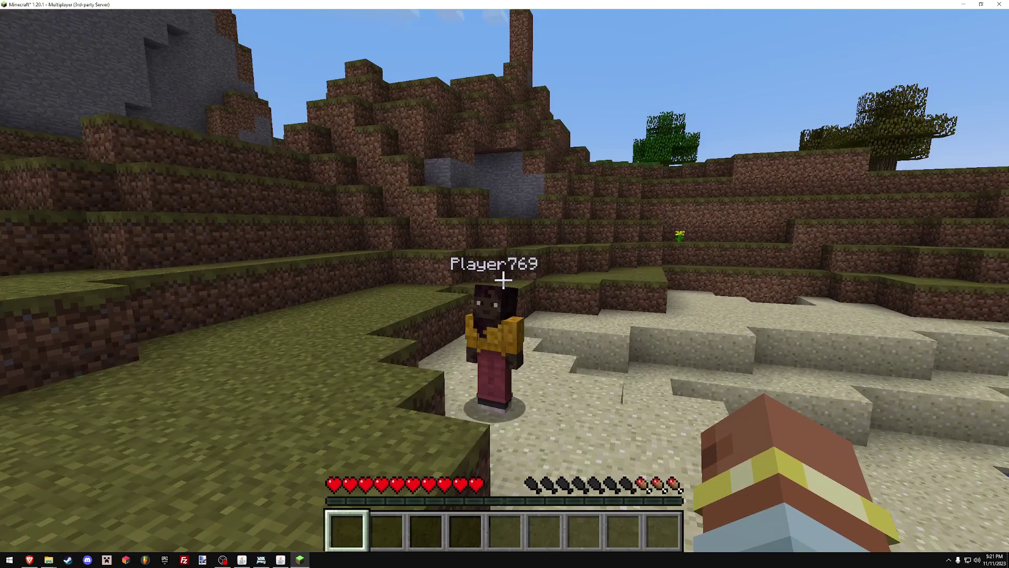
# Walk and jump up the dirt hillside past the stone outcrop to the open grassland in the 1.20.1 client
pyautogui.press('super')
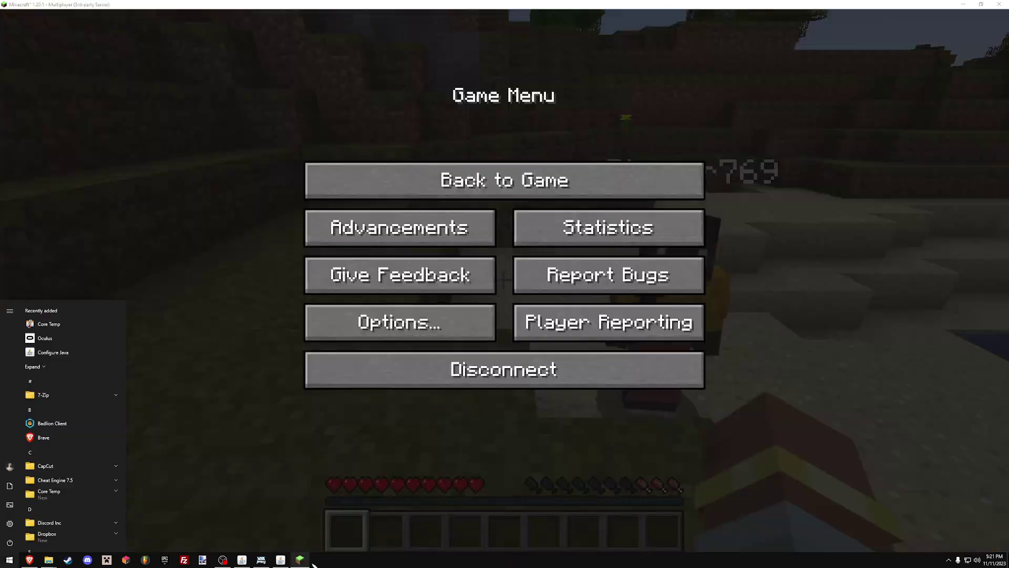
pyautogui.click(525, 180)
pyautogui.press('w')
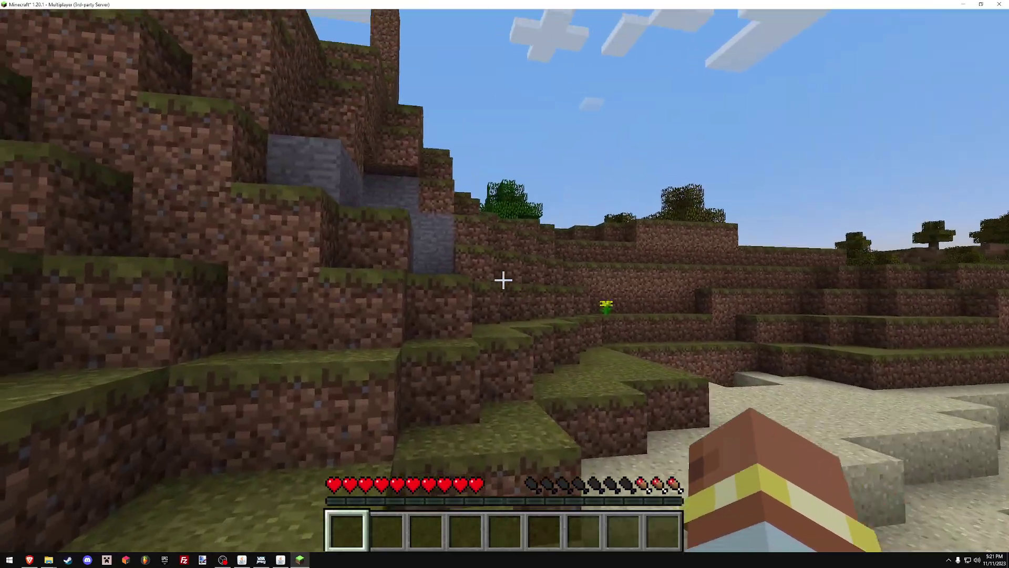
pyautogui.press('w')
pyautogui.press('space')
pyautogui.press('space')
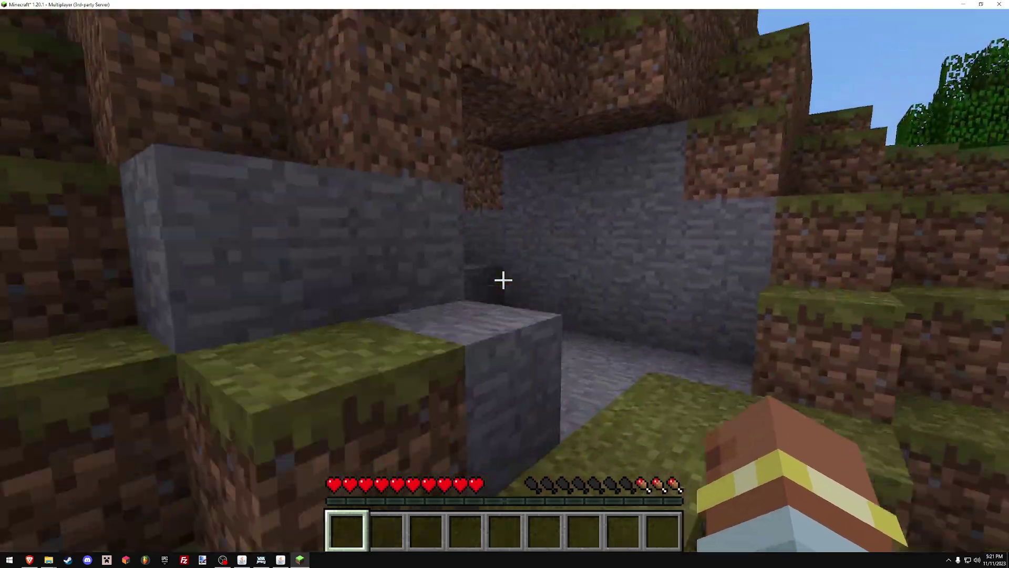
pyautogui.press('w')
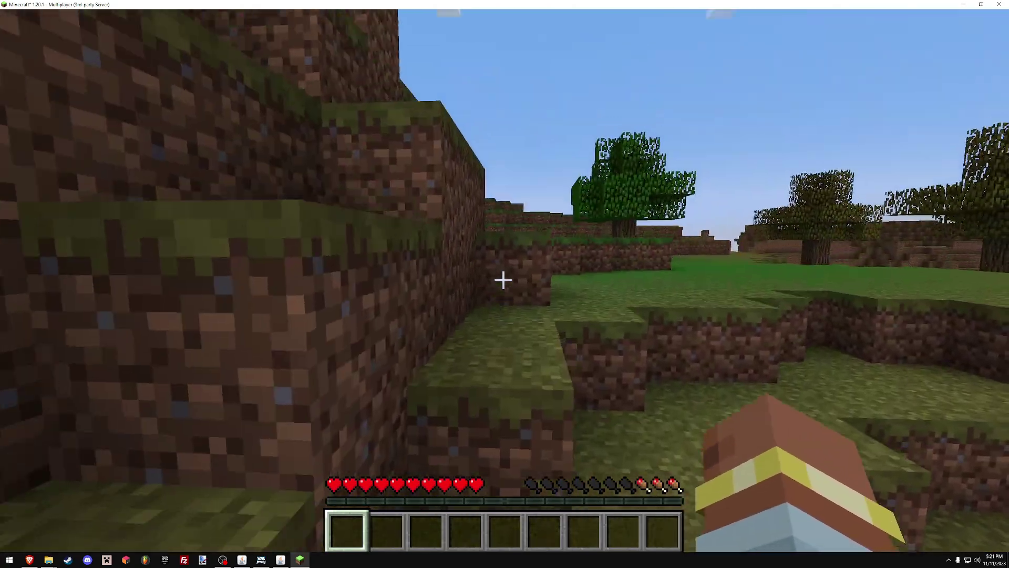
pyautogui.press('space')
pyautogui.press('w')
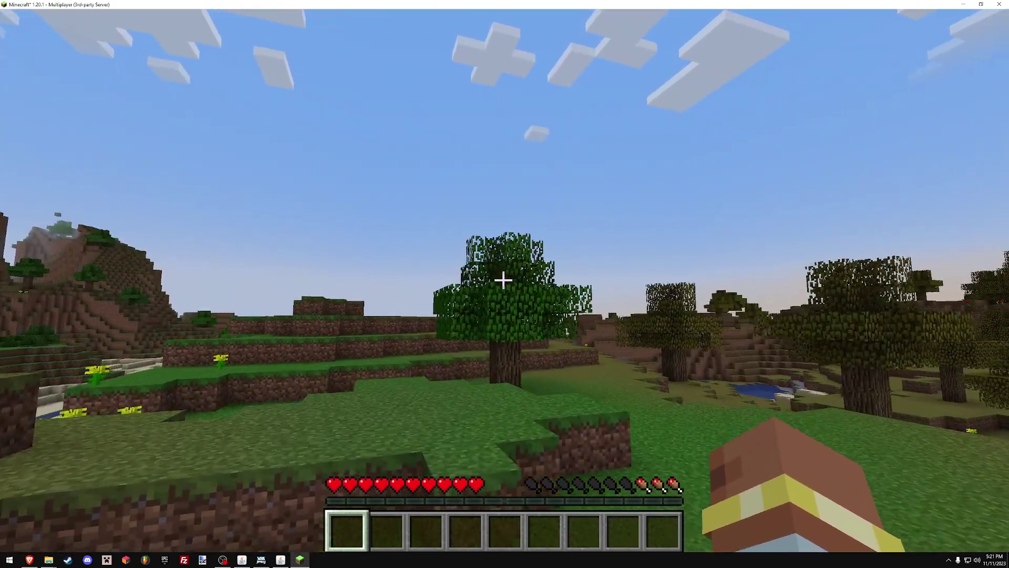
# Examine the debug overlay for the game version and server details while walking towards the flowers, and hide it again
pyautogui.press('F3')
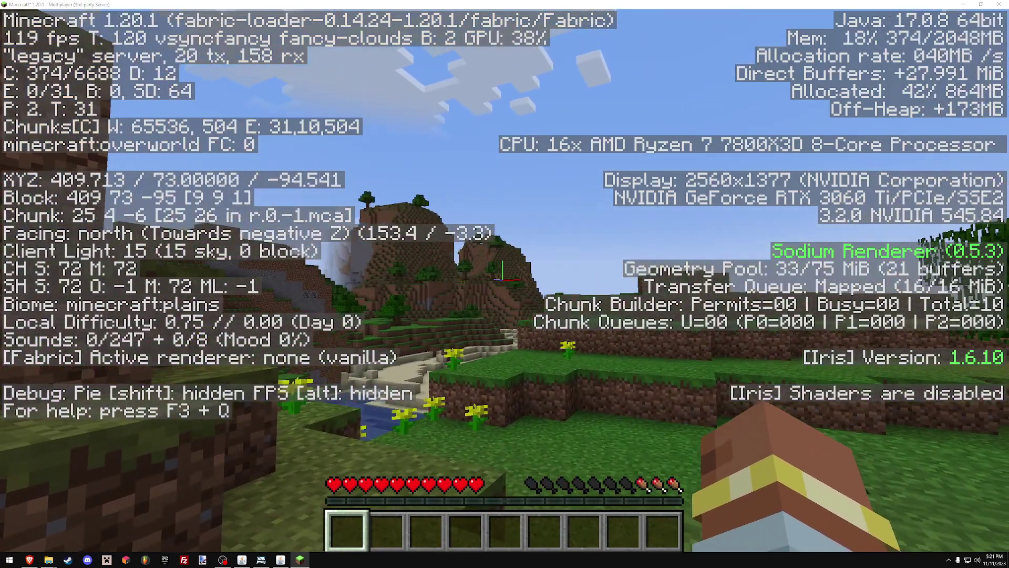
pyautogui.press('super')
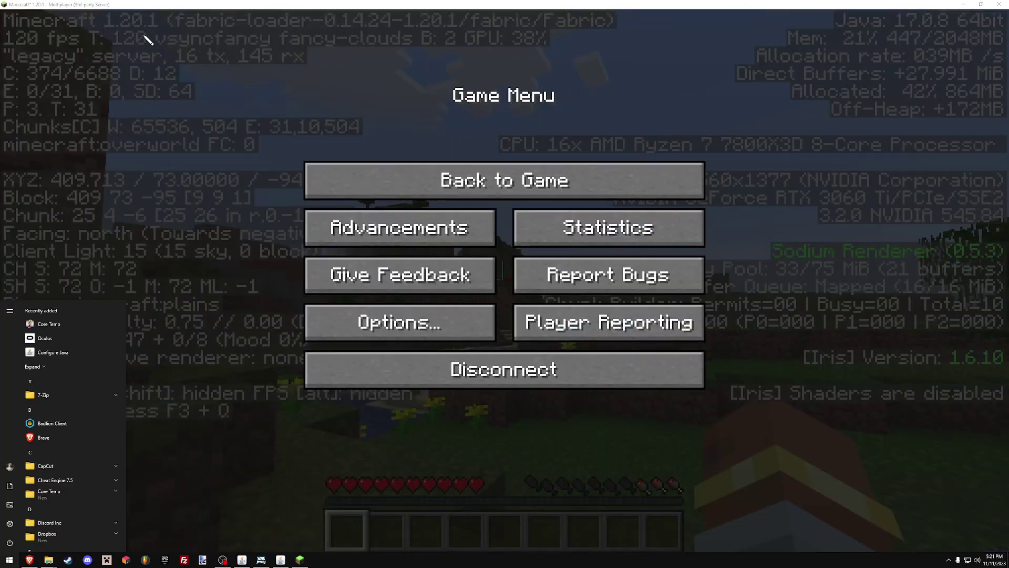
pyautogui.click(506, 180)
pyautogui.press('w')
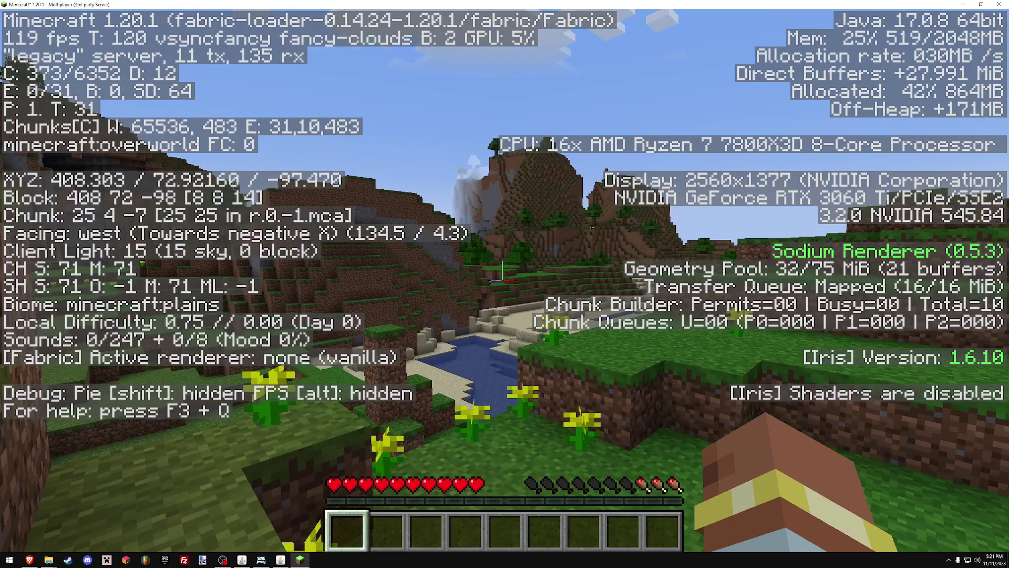
pyautogui.press('F3')
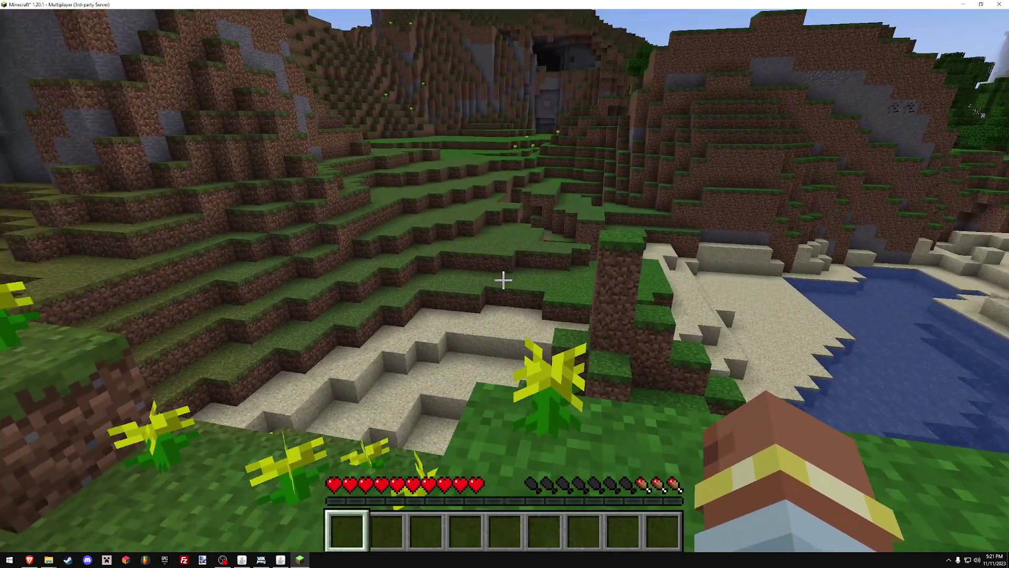
# Switch to the Alpha client, walk around the 1.20.1 client's player there, and go back to the 1.20.1 window
pyautogui.press('super')
pyautogui.click(299, 561)
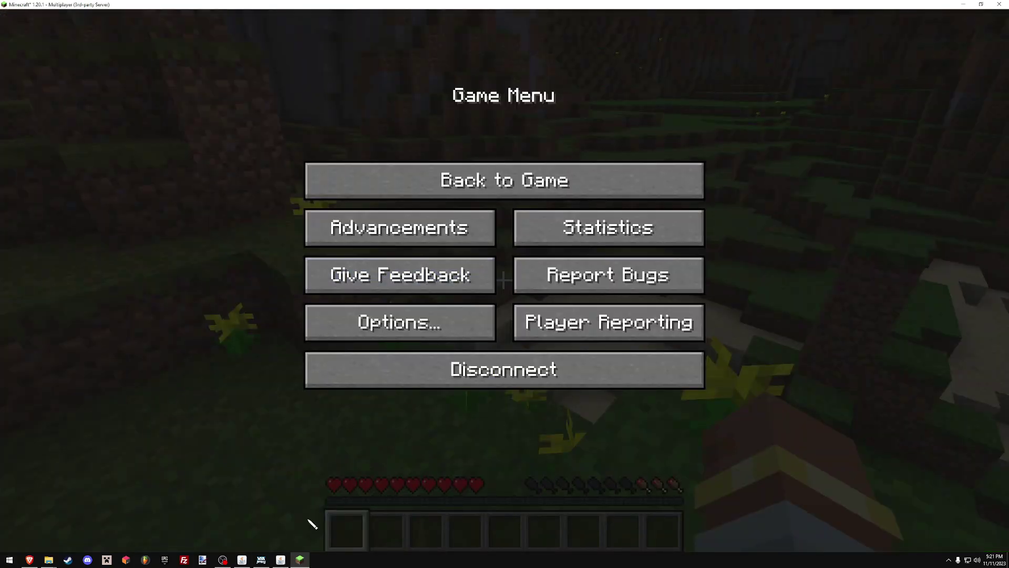
pyautogui.press('Escape')
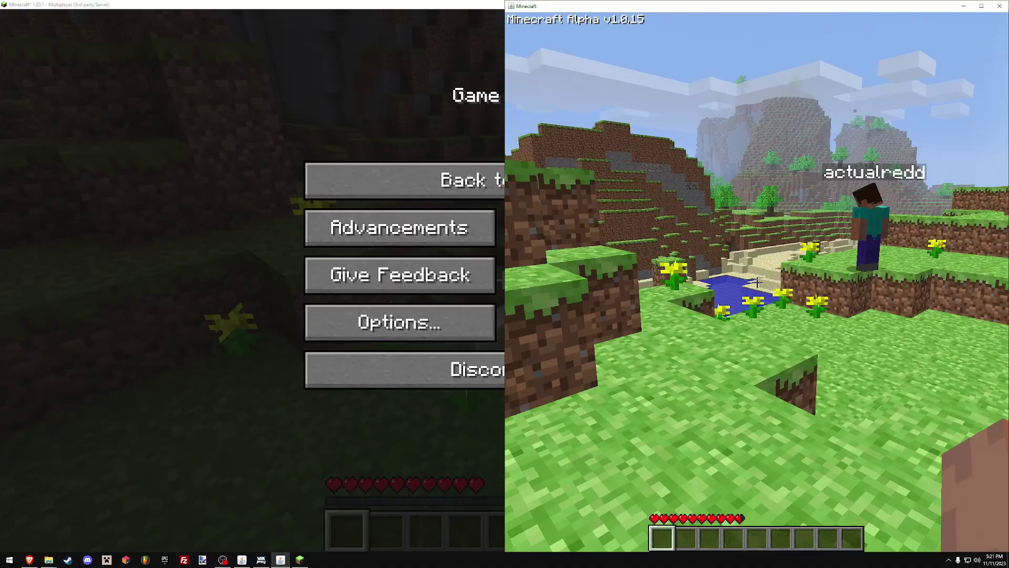
pyautogui.scroll(-4, 757, 282)
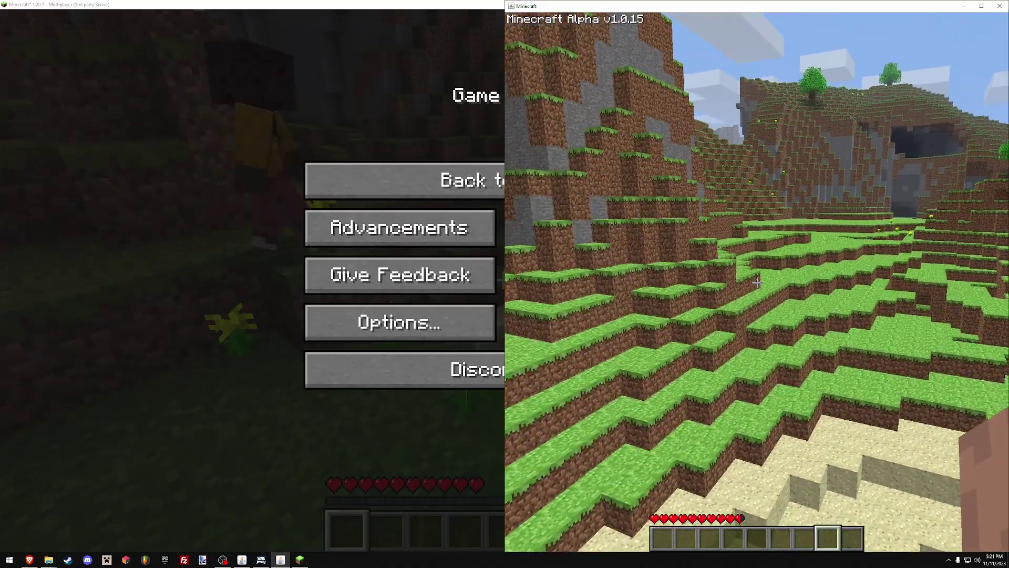
pyautogui.press('w')
pyautogui.press('w')
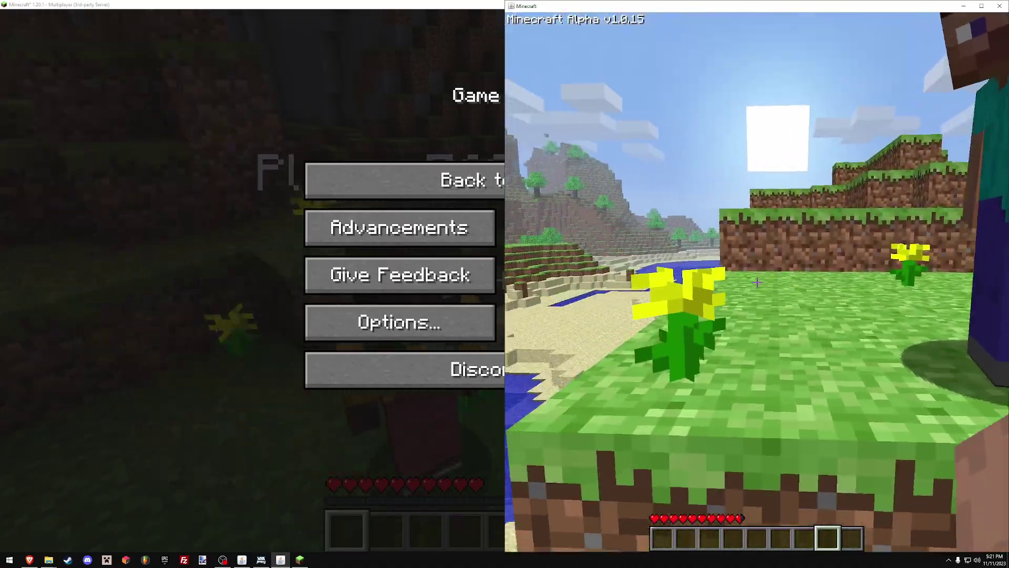
pyautogui.press('space')
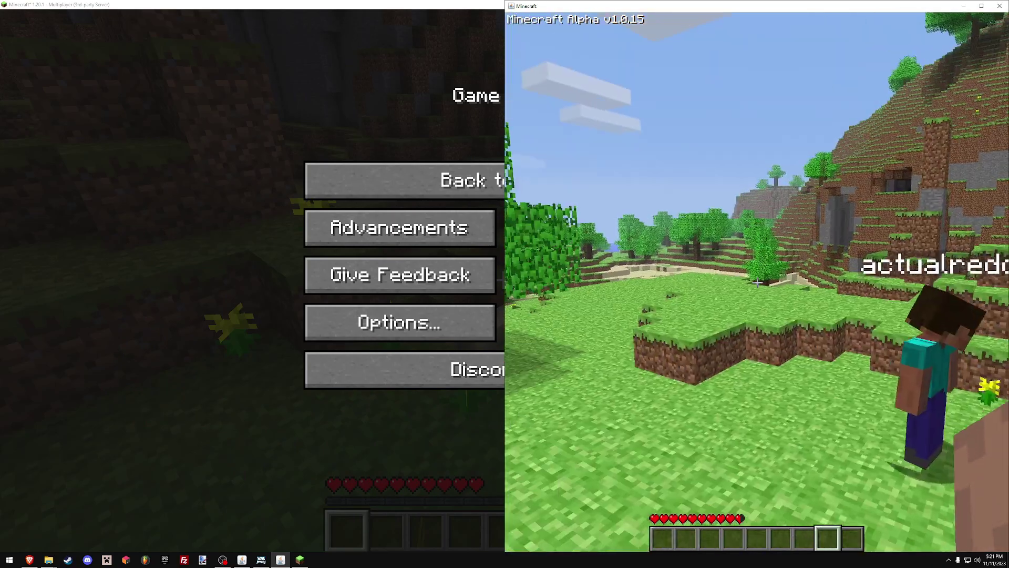
pyautogui.press('Escape')
pyautogui.click(117, 366)
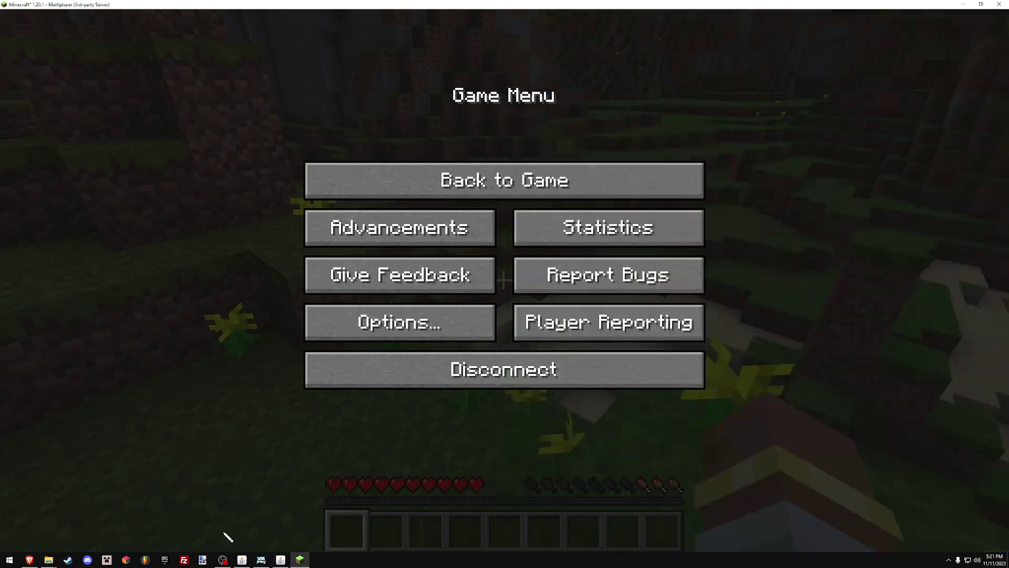